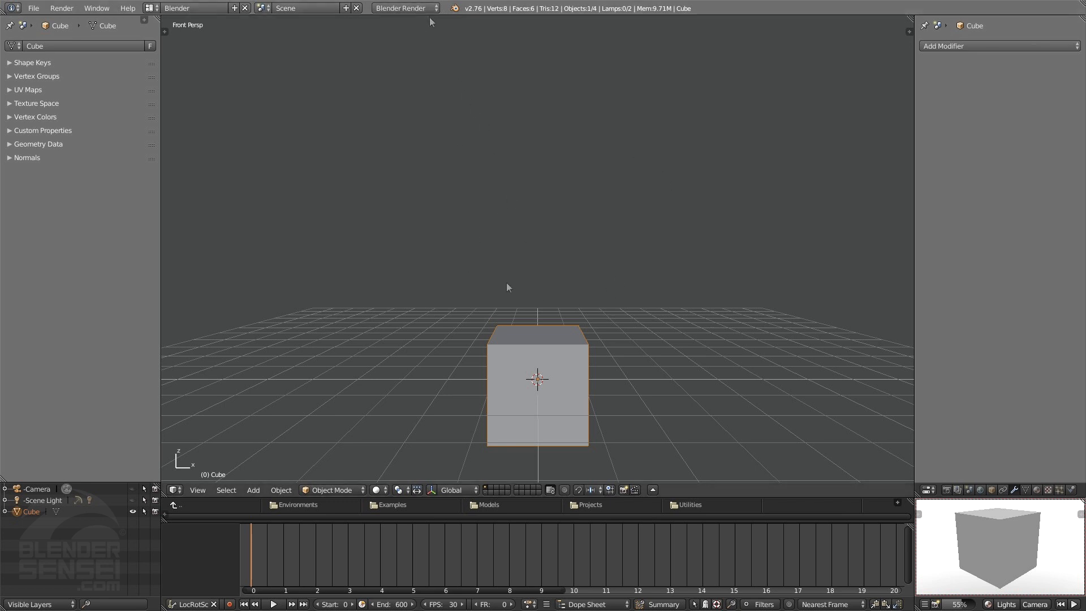
Choose Blender Render as the render engine and open the cube's material settings with a slightly taller slot list
click(416, 9)
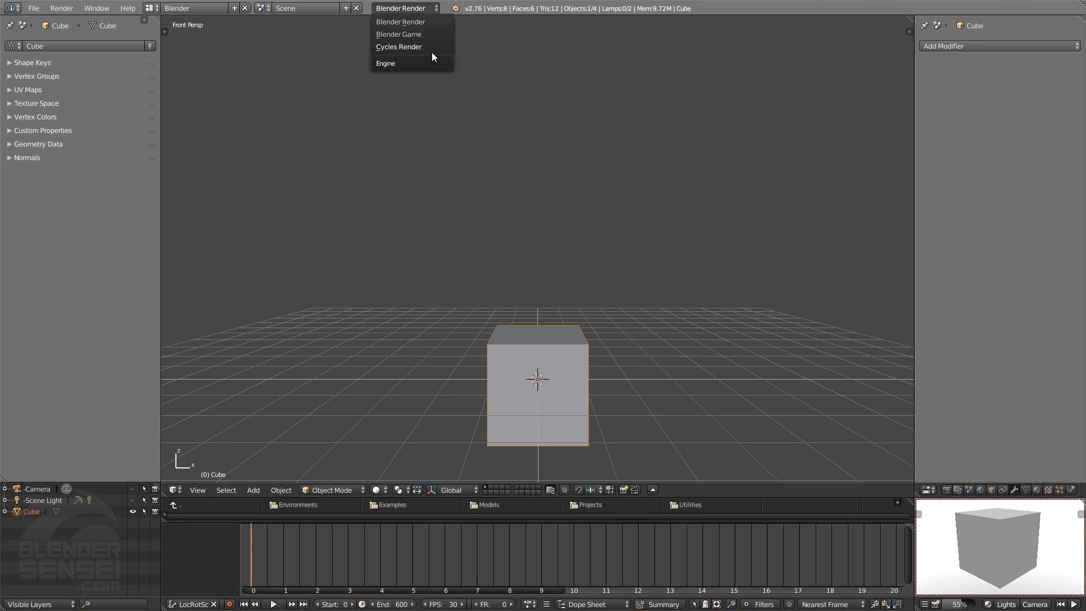
click(421, 22)
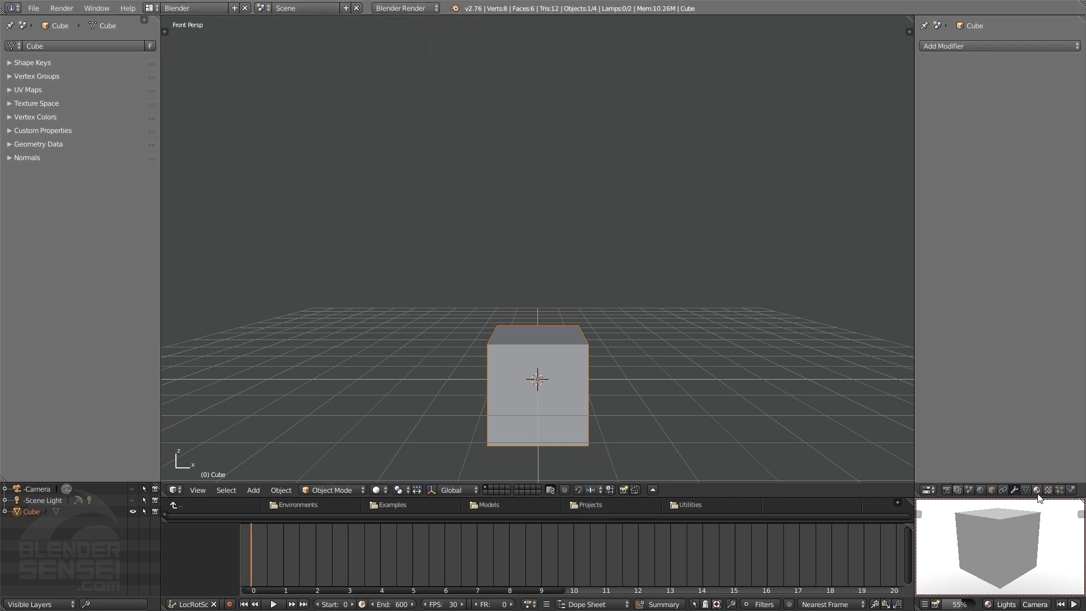
click(1037, 490)
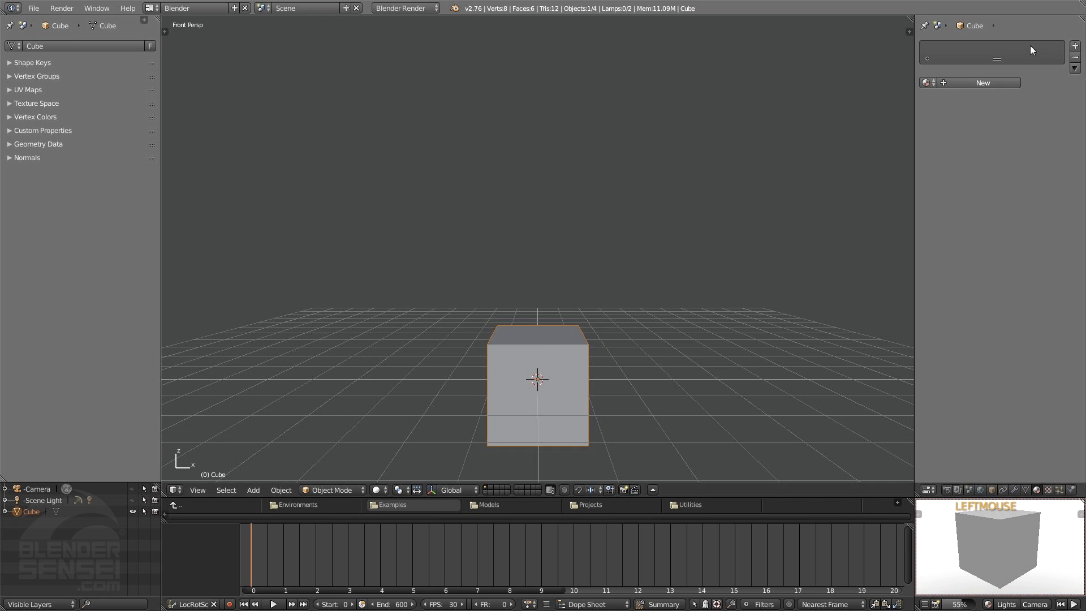
mouse_move(997, 58)
mouse_down()
mouse_move(988, 244)
mouse_move(999, 65)
mouse_up()
click(929, 84)
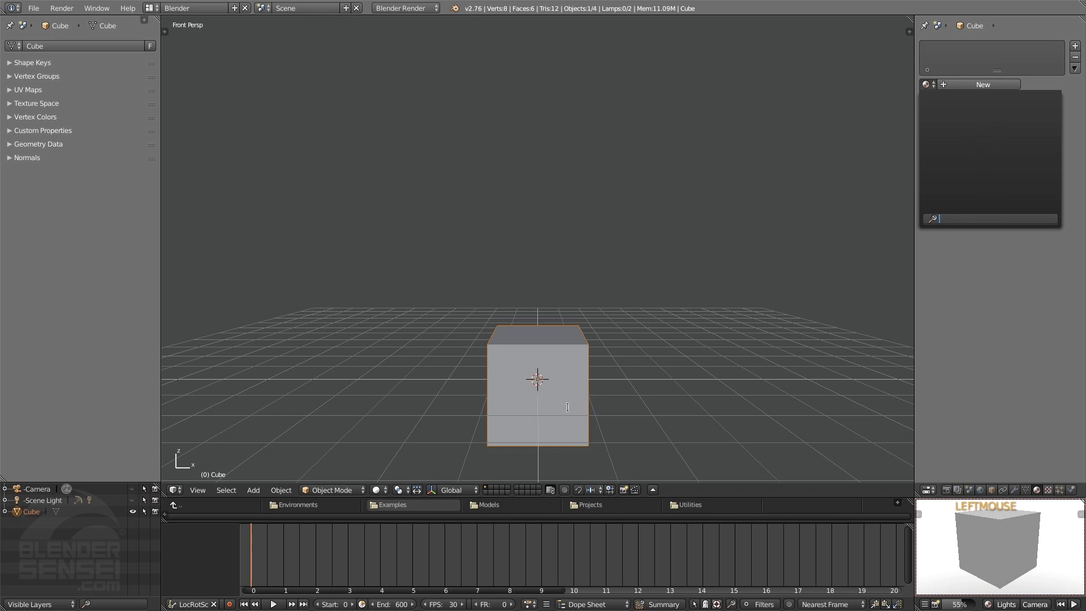
click(1022, 295)
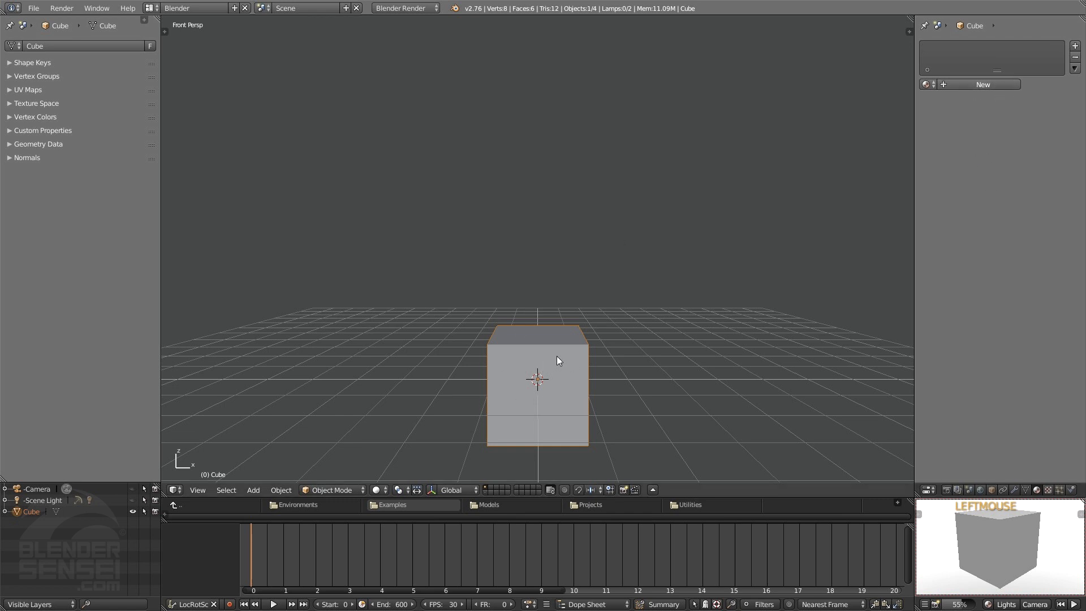
Add a new material to the cube and create a second, empty material slot
click(997, 86)
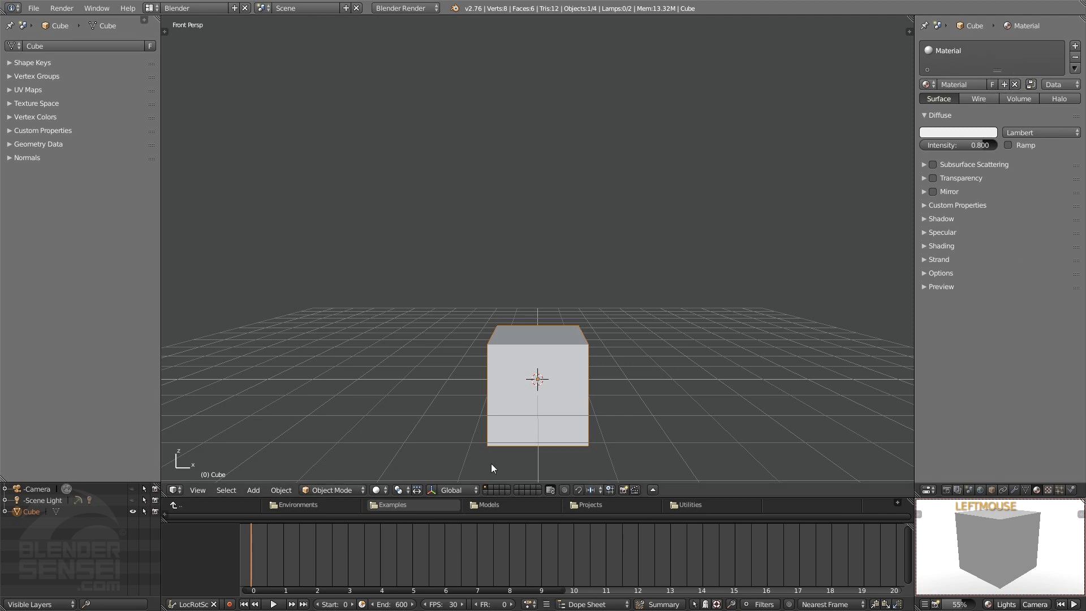
click(928, 84)
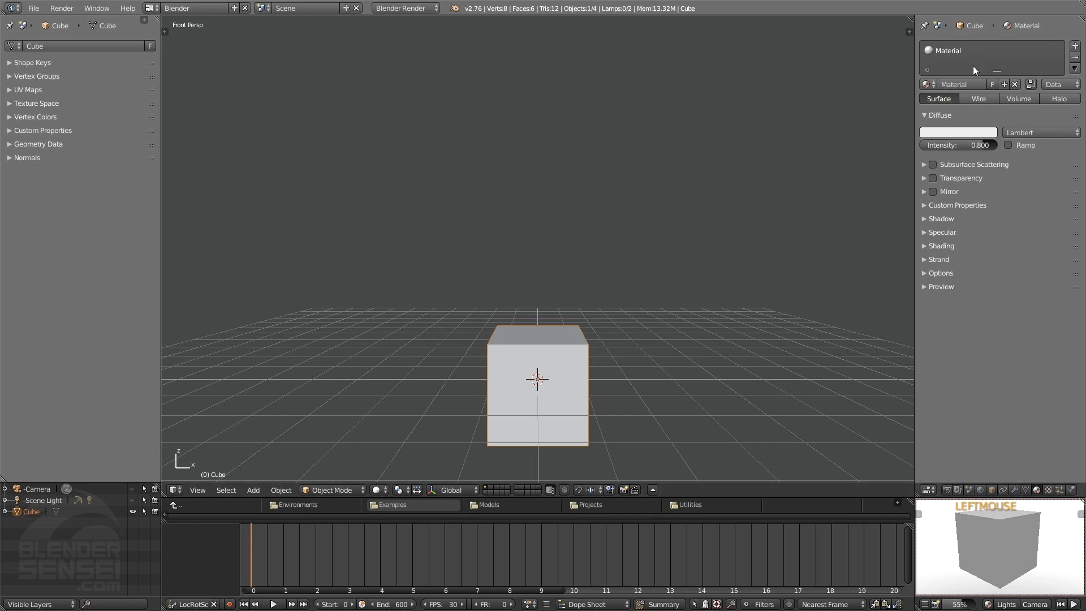
click(1075, 46)
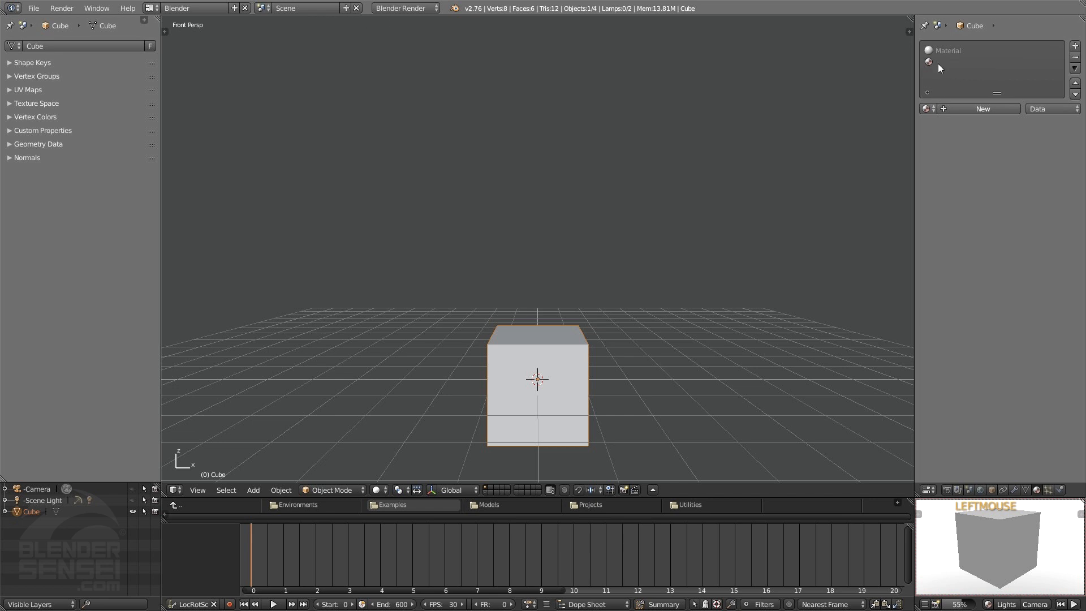
click(940, 64)
double_click(945, 60)
click(931, 61)
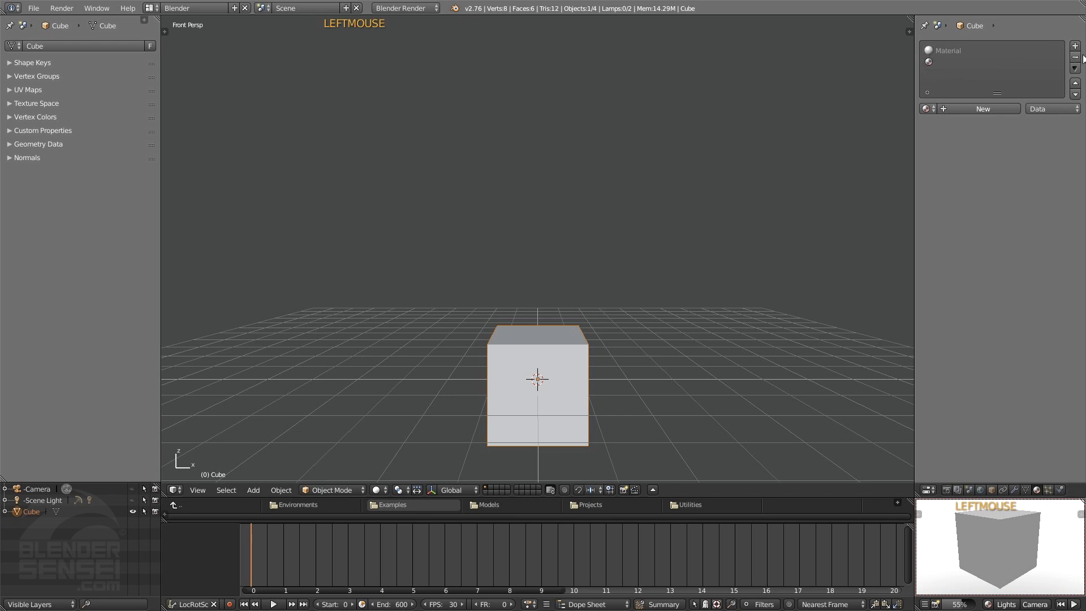
Remove both material slots from the cube
click(983, 108)
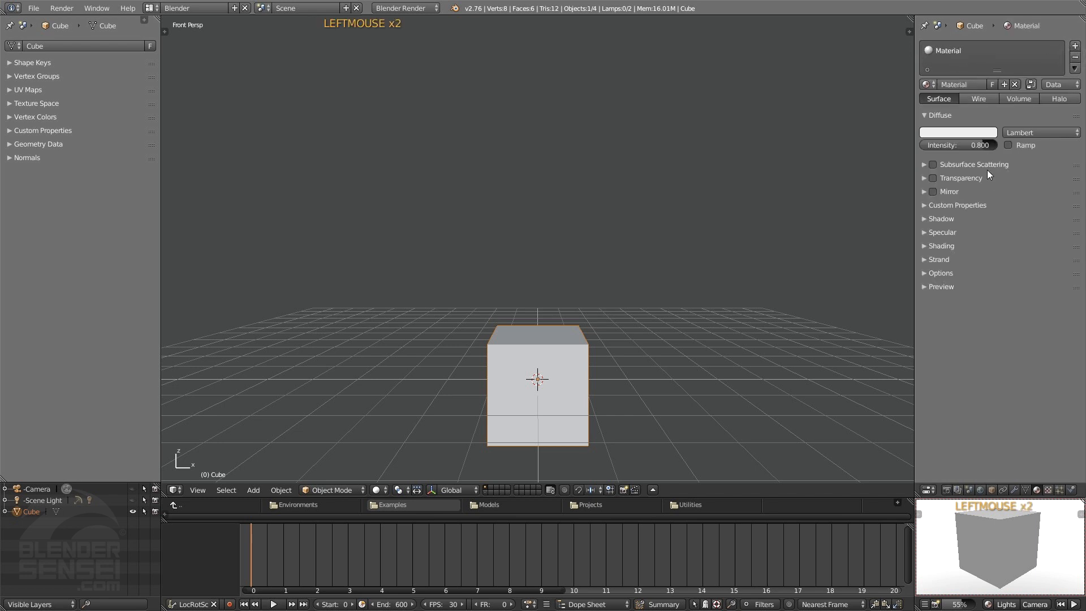
click(1075, 57)
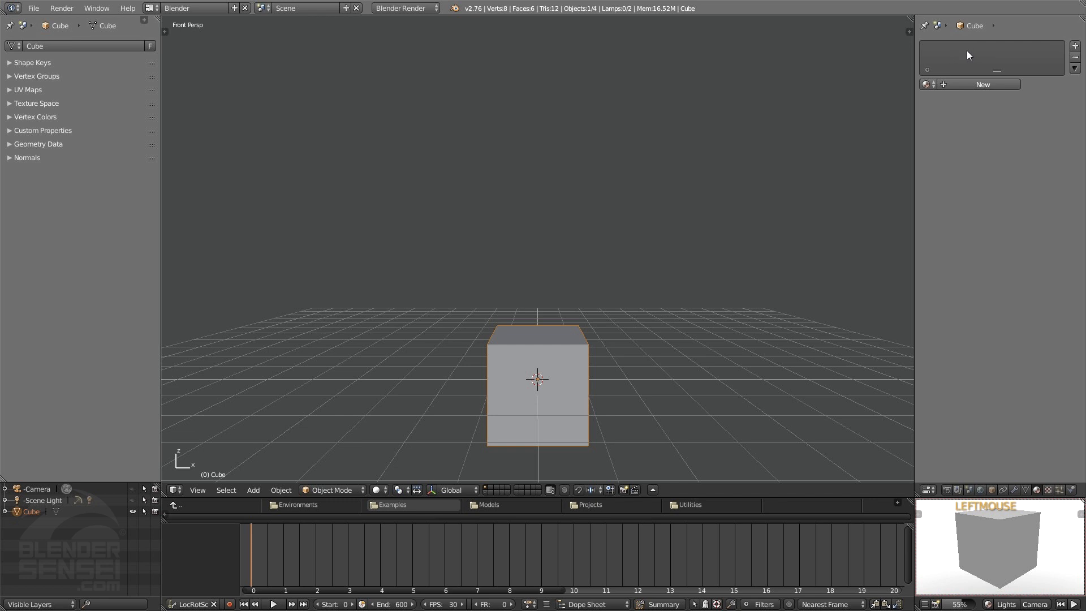
Examine the copy and paste commands for material slots and the quick Material Options for assigning materials
click(1075, 68)
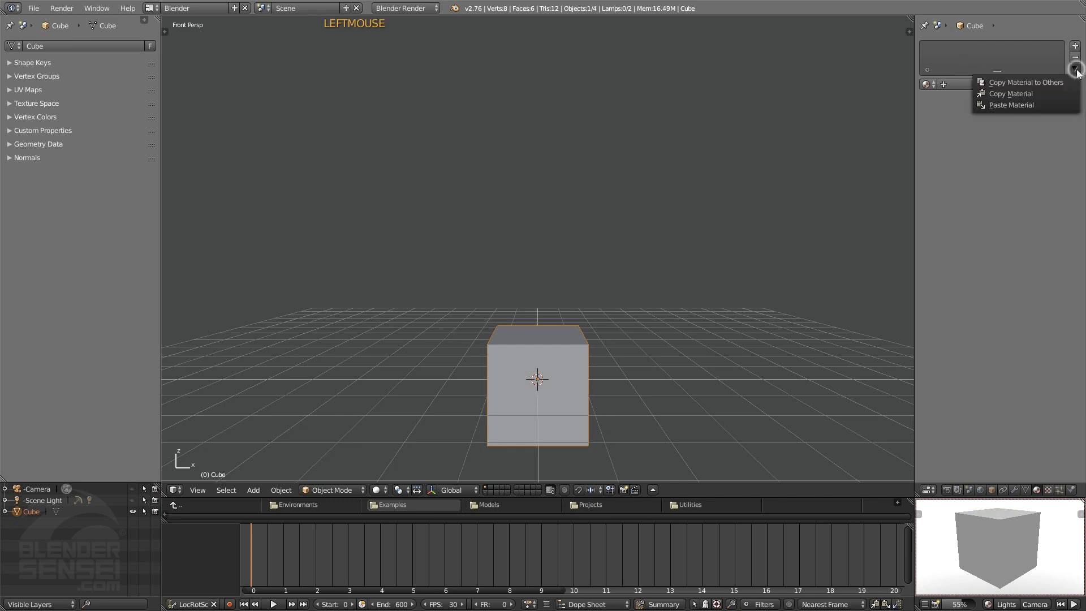
click(1012, 105)
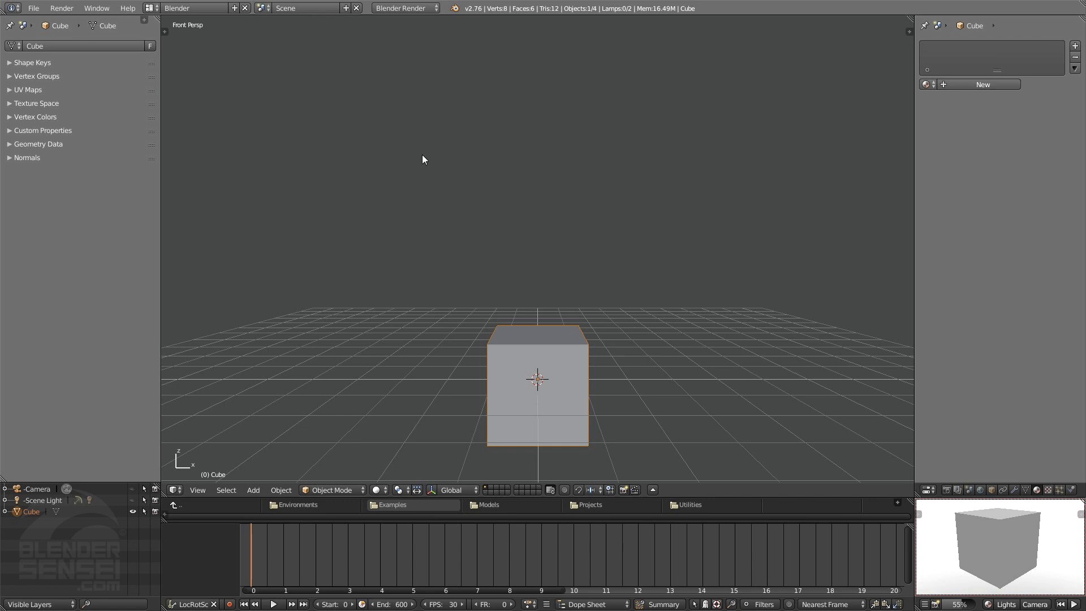
key(q)
mouse_move(403, 142)
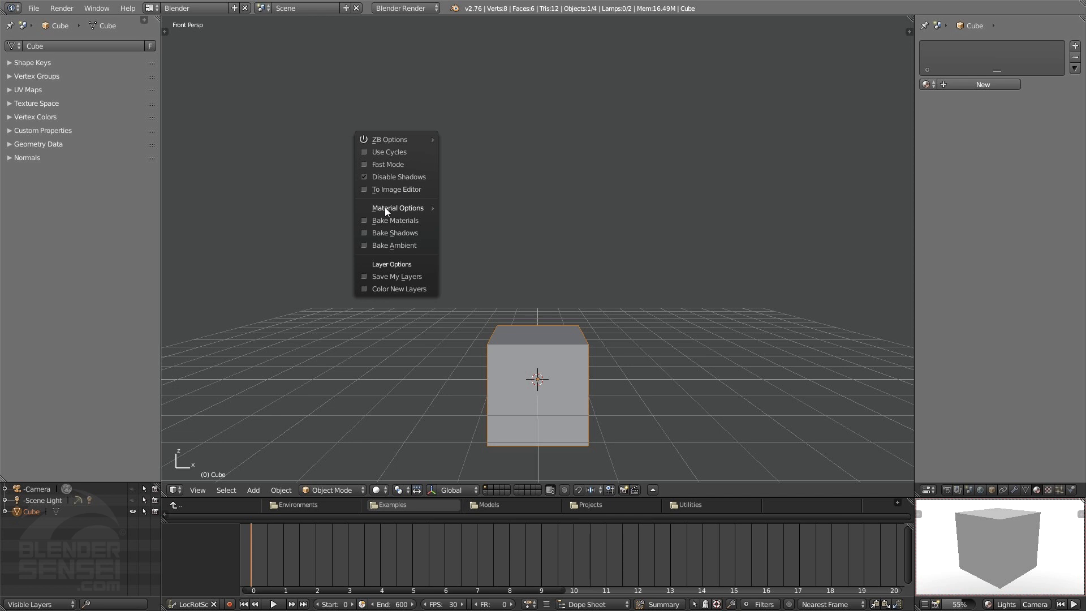
mouse_move(385, 209)
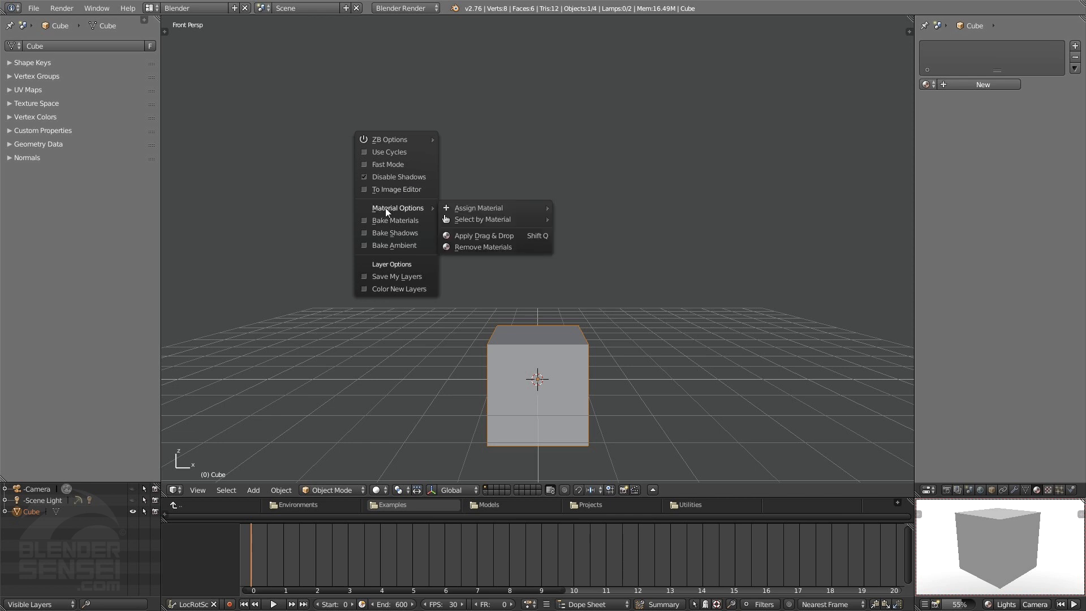
mouse_move(463, 211)
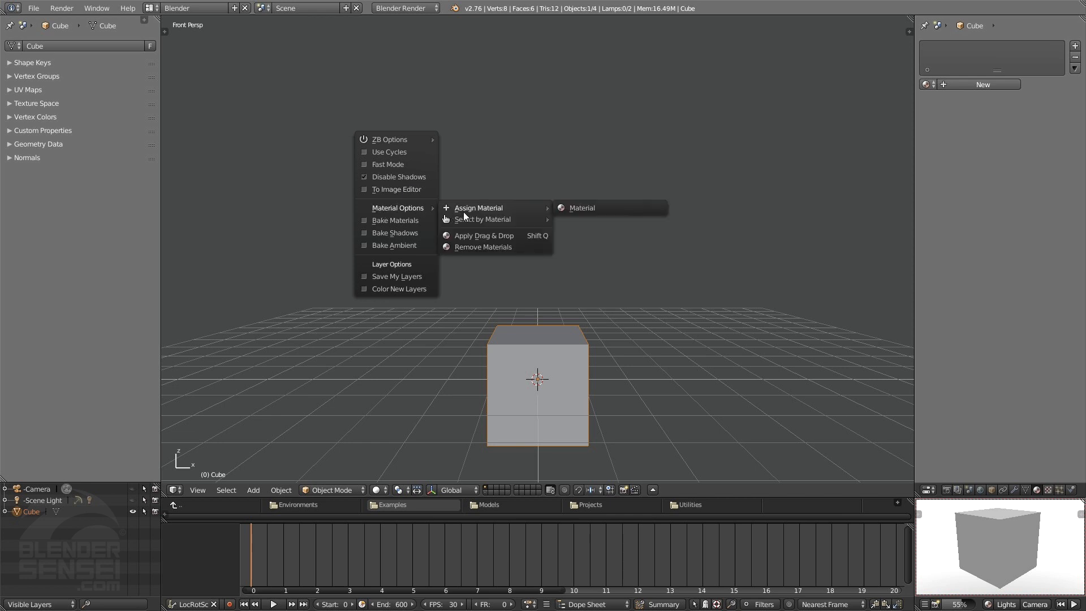
click(1074, 68)
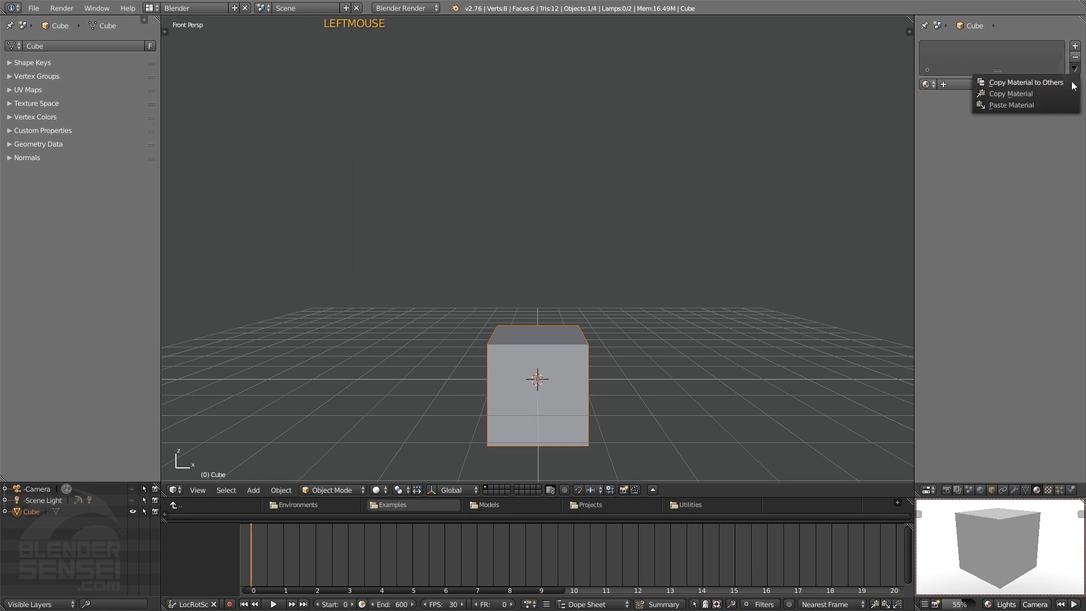
key(w)
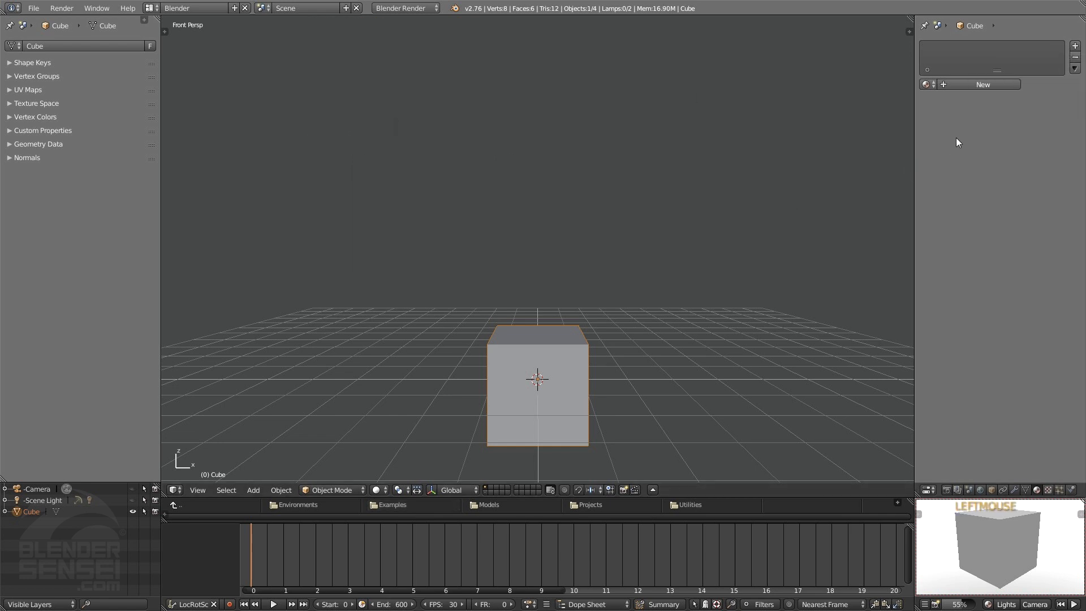
Add a new material to the cube and reselect Material.001 from the list of available materials
click(983, 85)
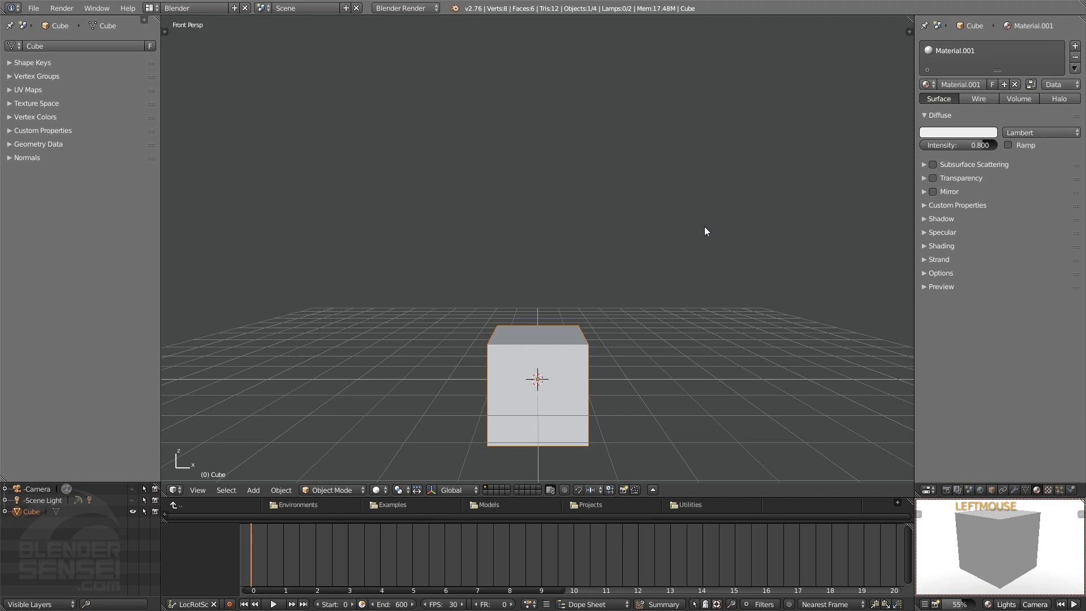
click(929, 86)
click(928, 86)
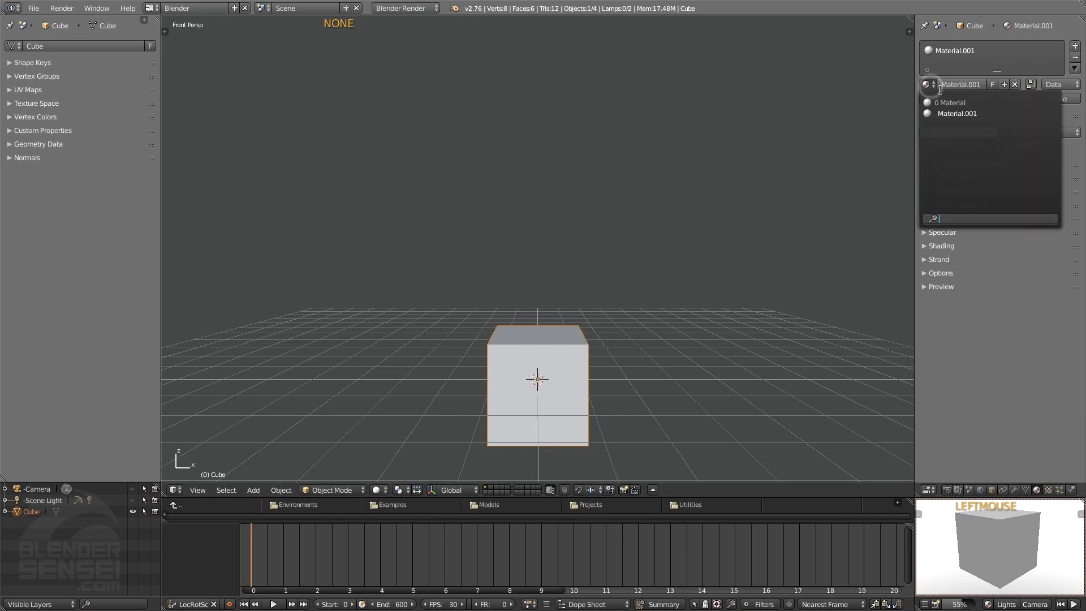
click(956, 114)
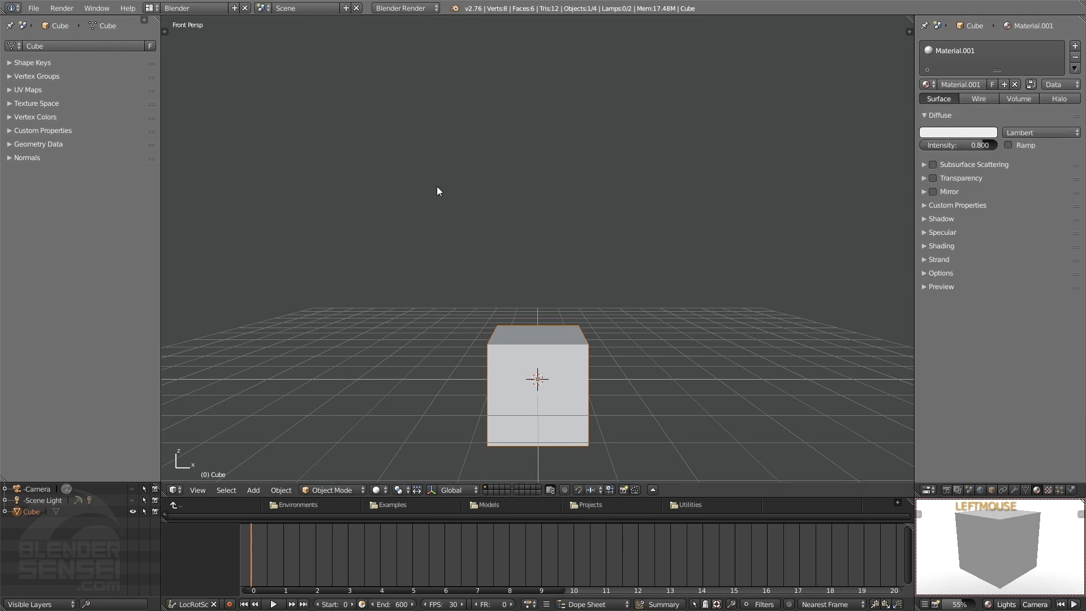
Save the scene to the Desktop under the name my File
click(32, 8)
mouse_move(50, 11)
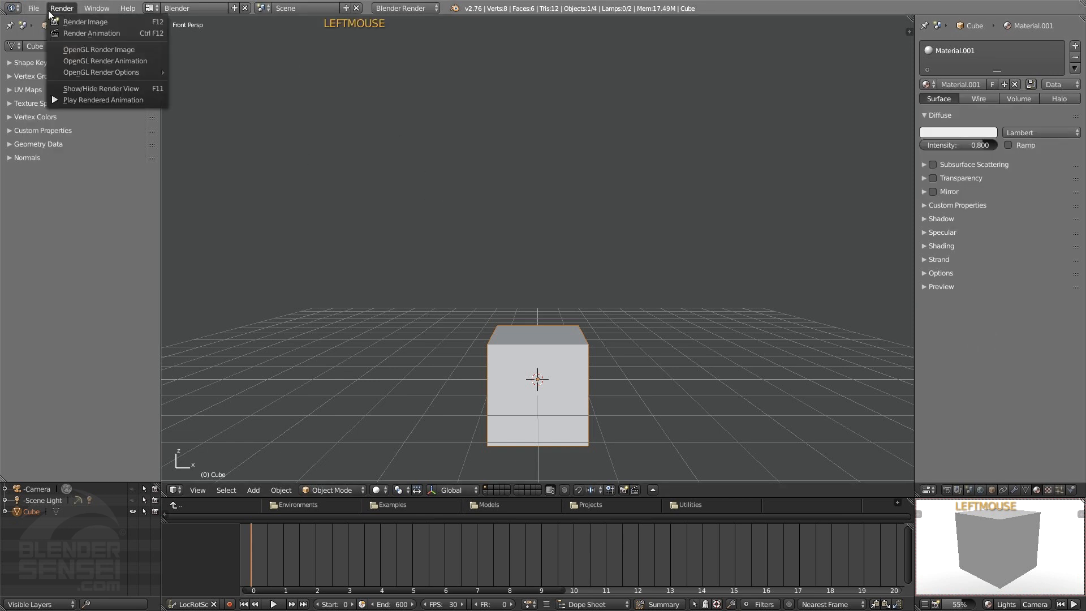
click(60, 123)
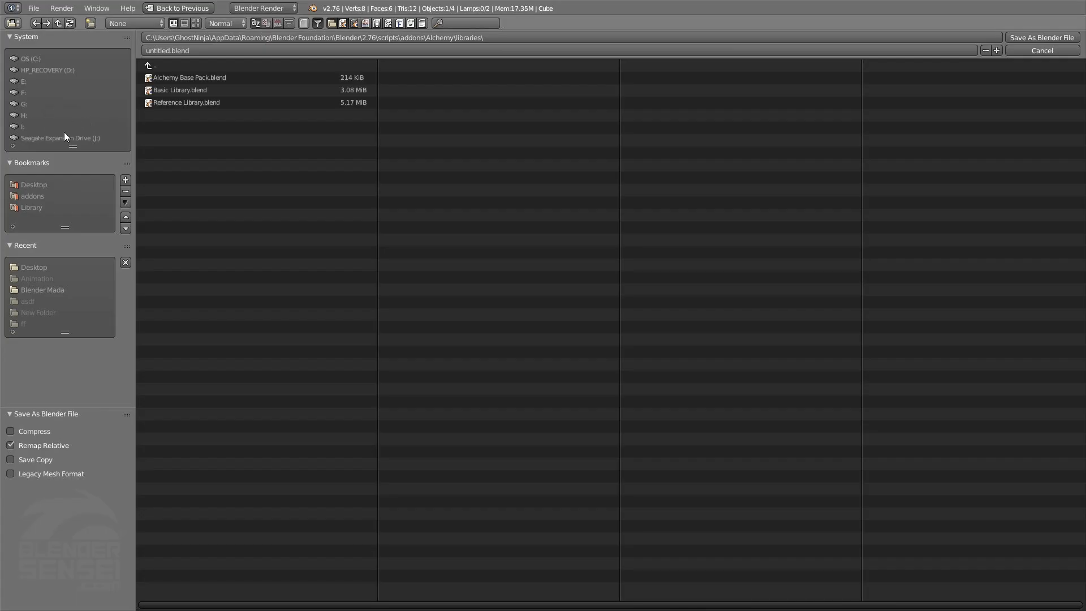
click(35, 185)
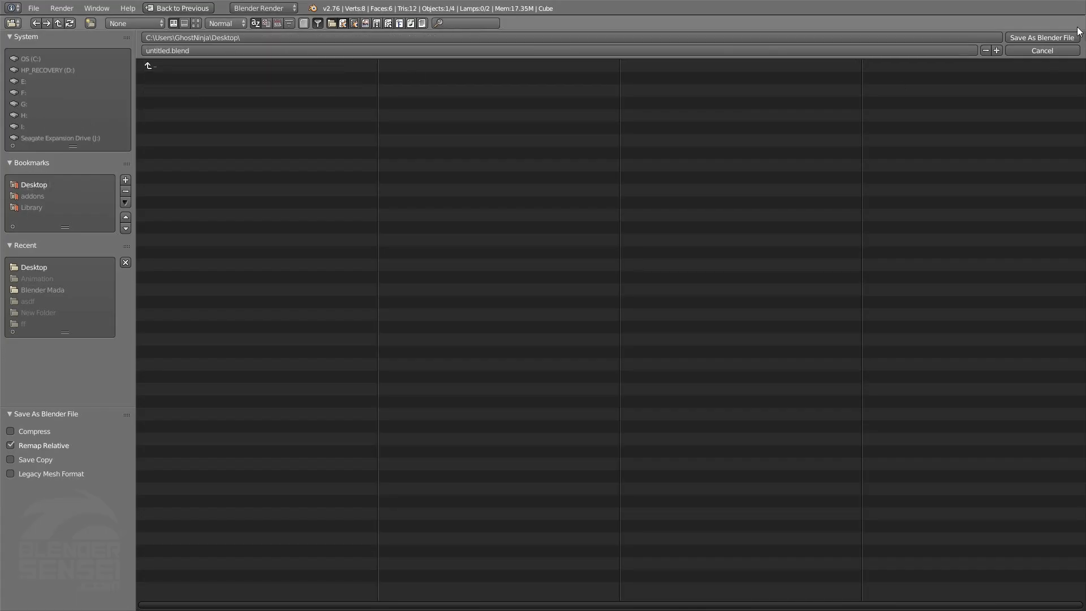
click(450, 51)
text(my File)
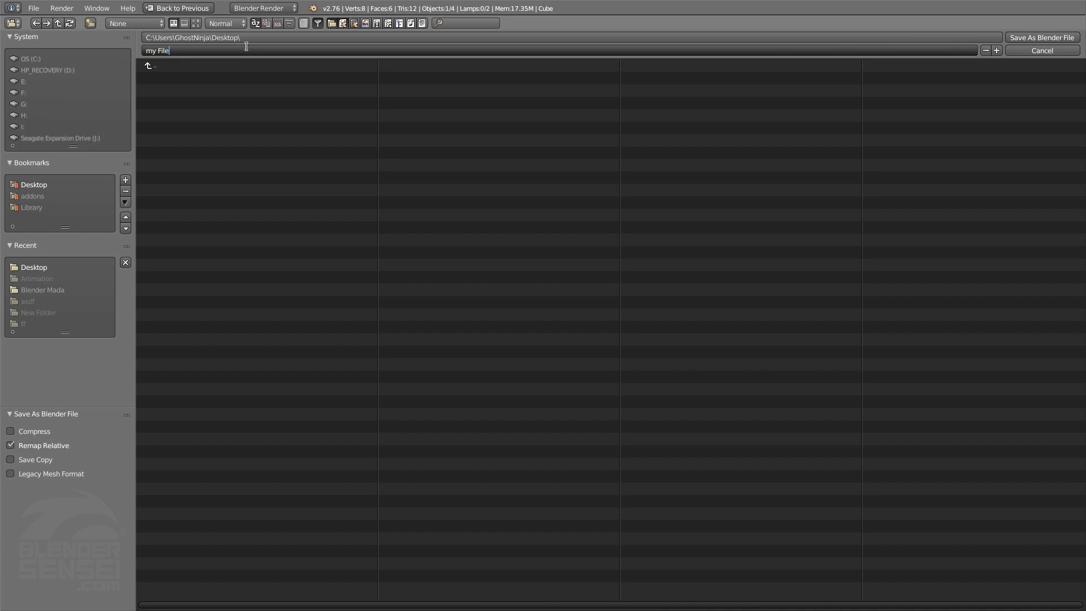
key(Return)
click(1061, 38)
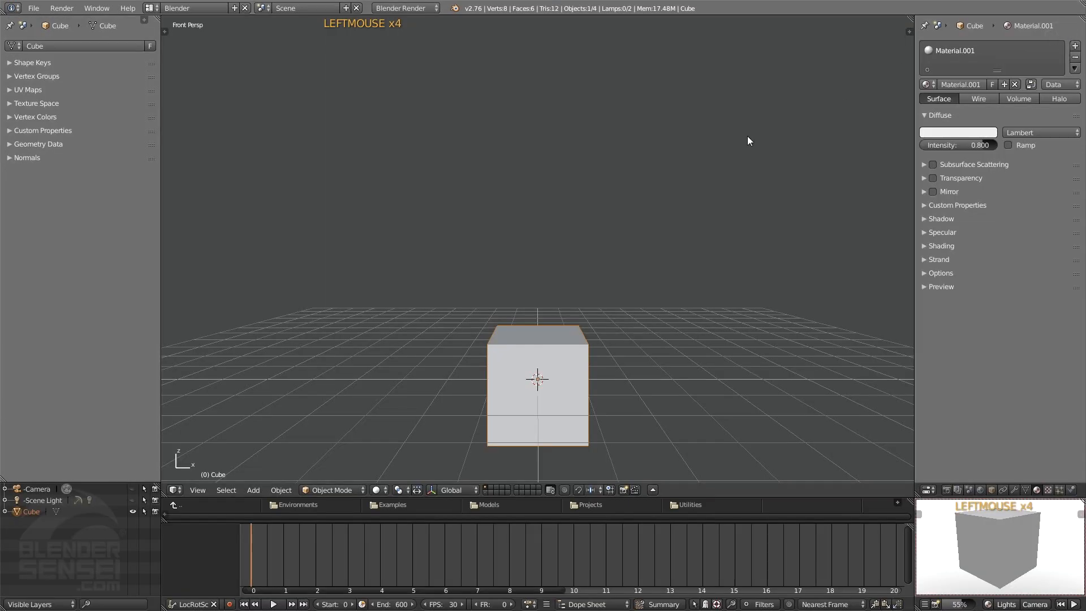
Quit Blender and reopen the saved my File scene from the desktop
click(927, 84)
click(34, 8)
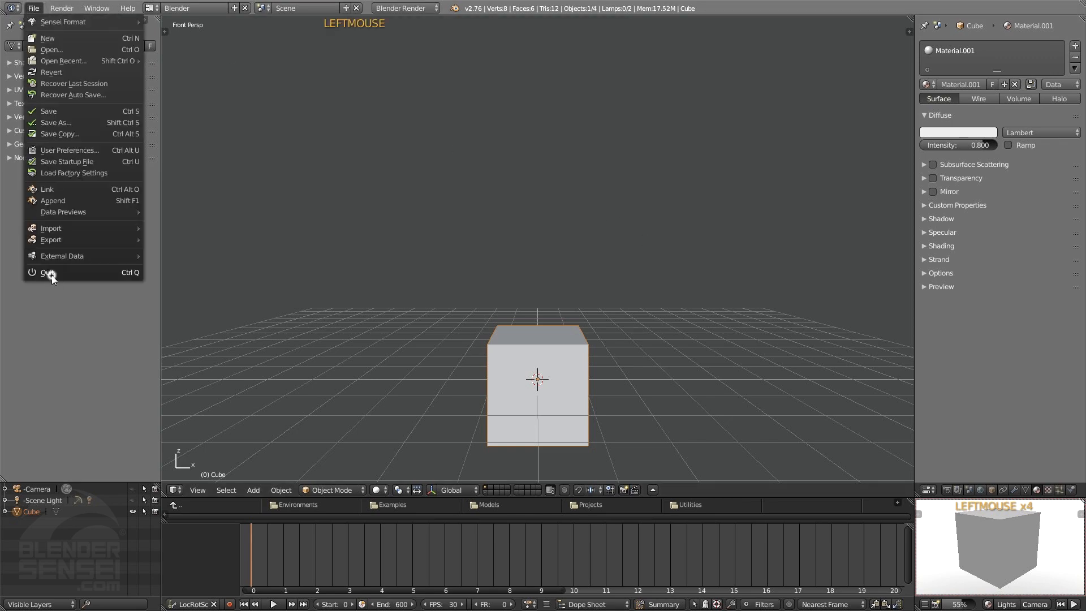
click(50, 273)
double_click(22, 35)
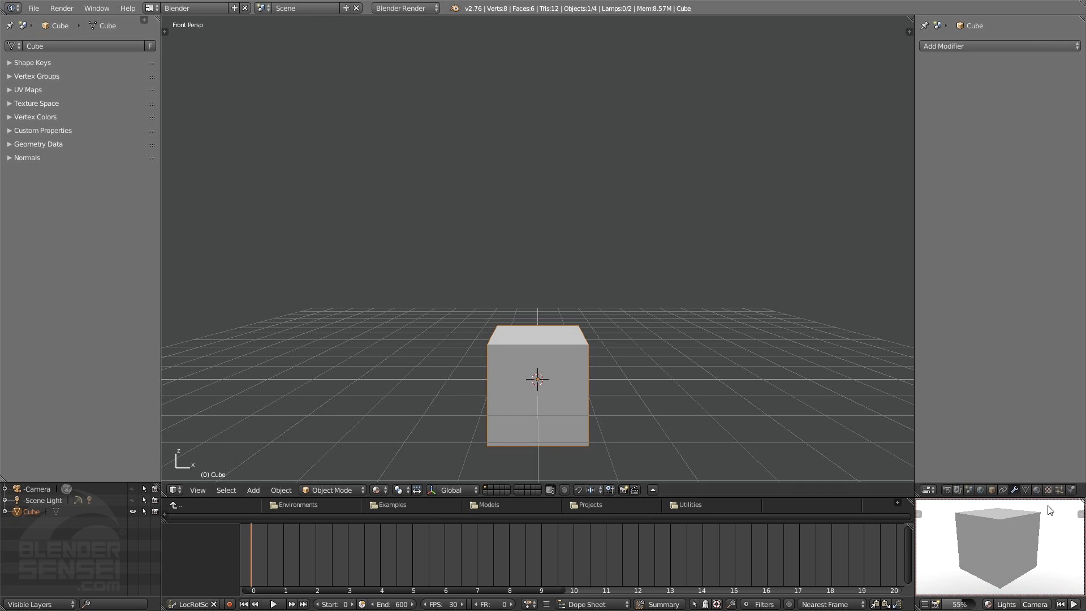
Open the cube's material settings and enable the fake user for Material.001
click(1036, 490)
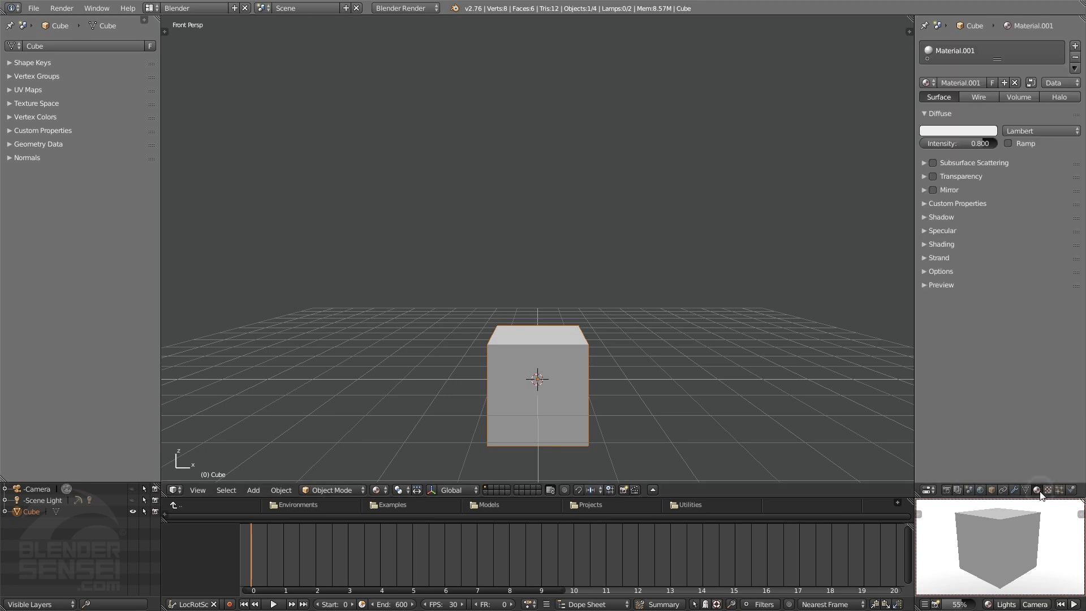
click(933, 86)
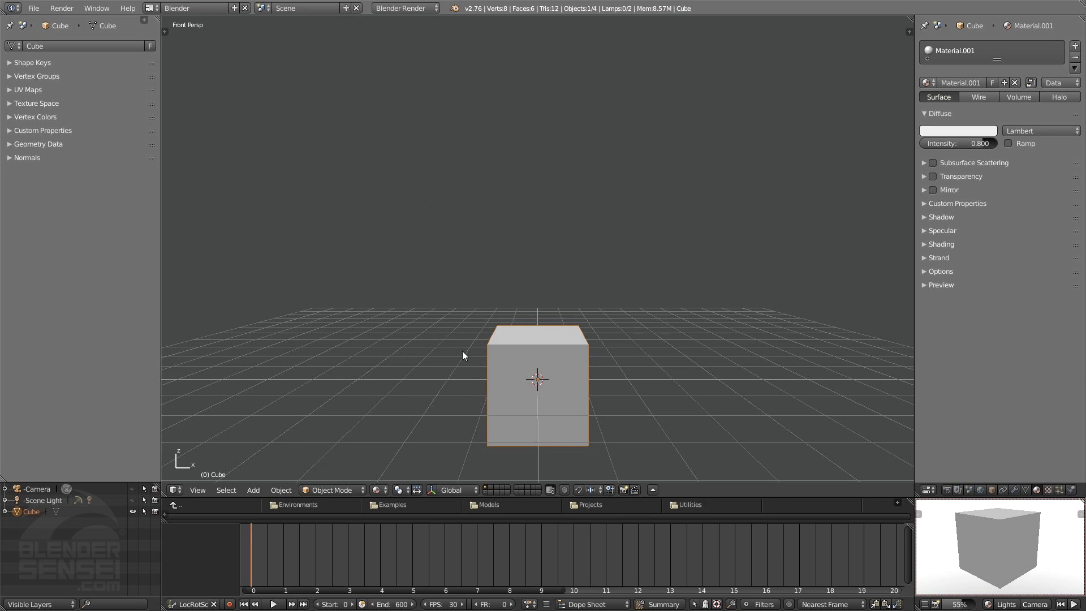
middle_drag(611, 294, 627, 255)
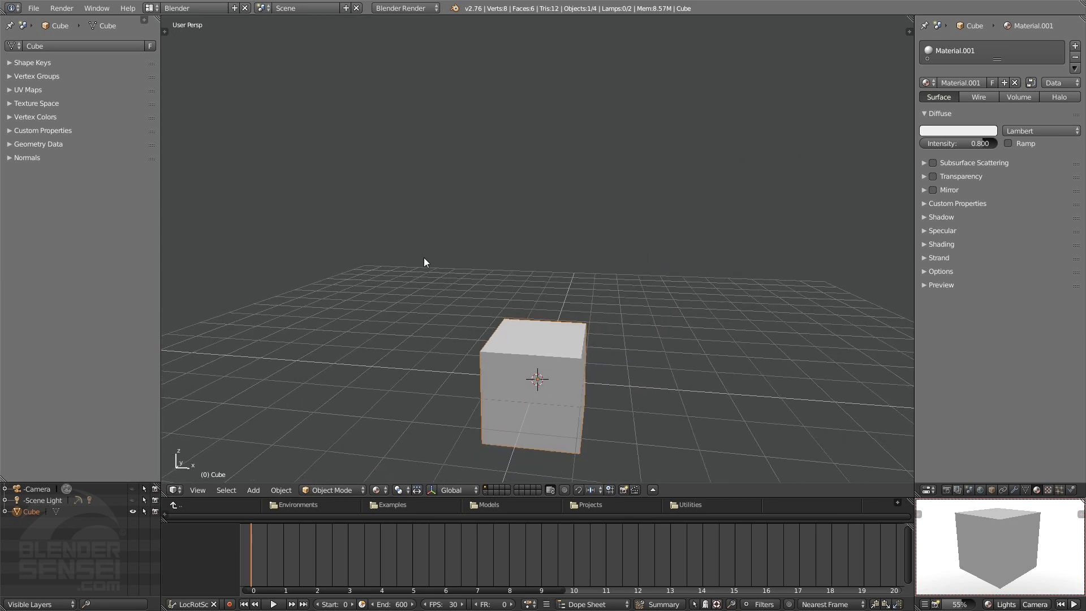
middle_drag(426, 262, 491, 189)
middle_drag(595, 177, 656, 202)
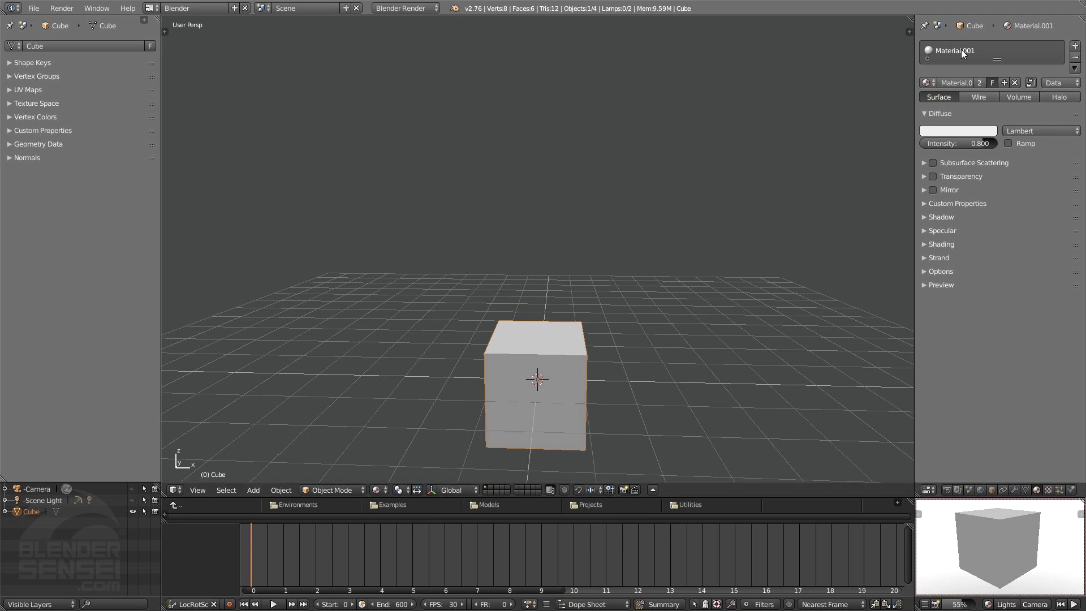
Check the list of available materials and enlarge the cube's material slot list
click(927, 82)
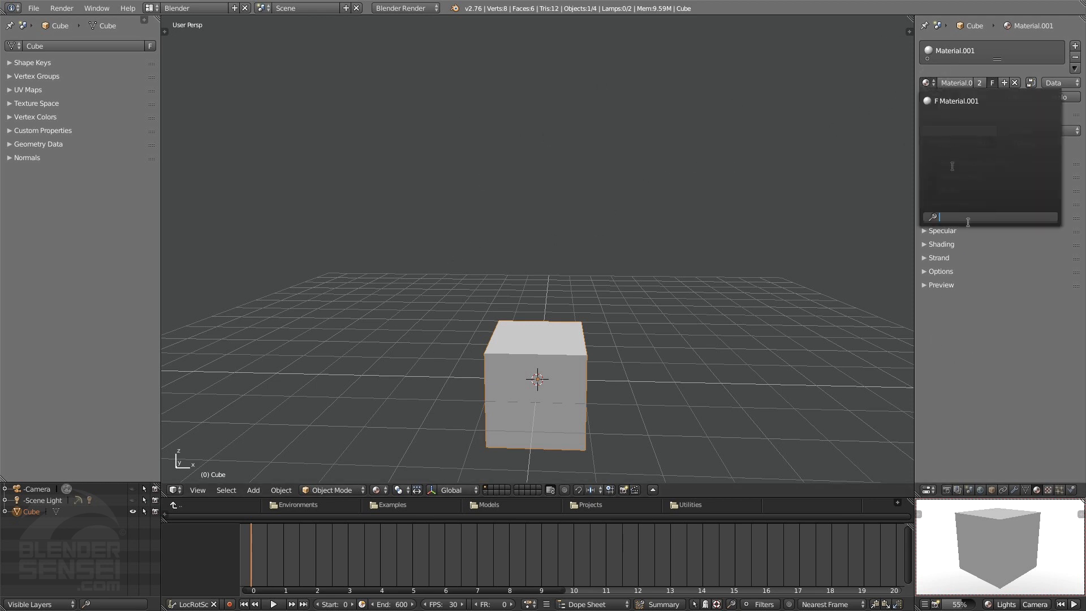
middle_drag(640, 405, 628, 395)
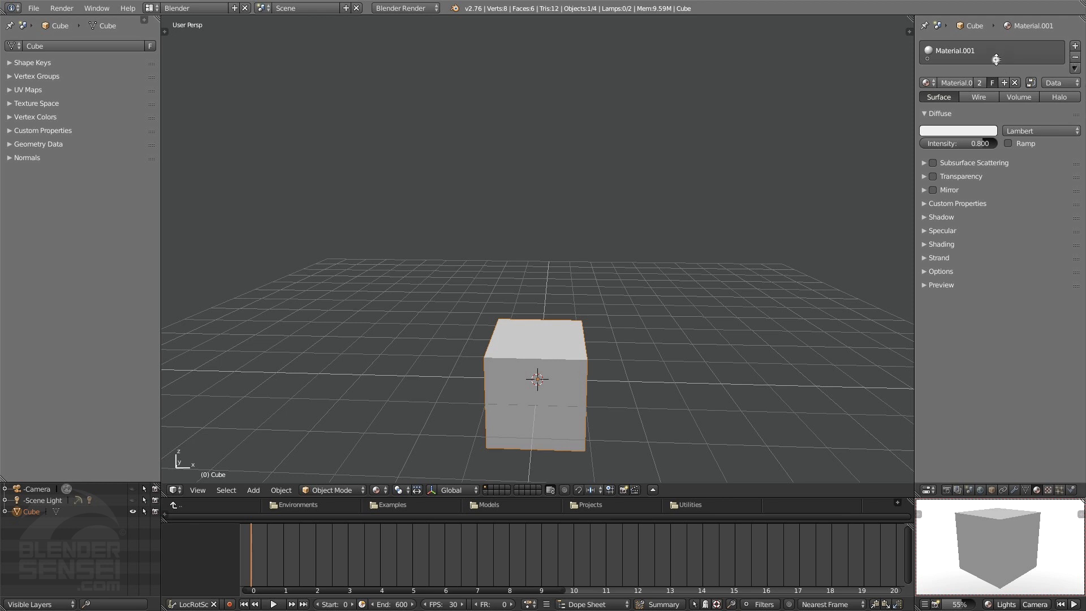
drag(998, 60, 996, 107)
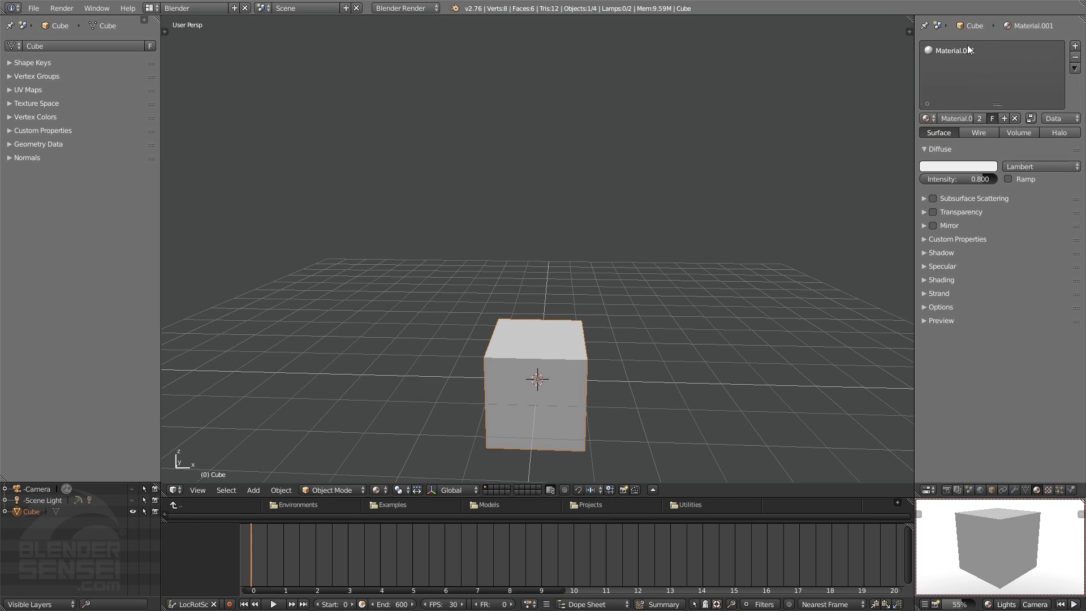
Unlink Material.001 from the cube, try adding empty material slots, and remove every slot from the list
click(1015, 118)
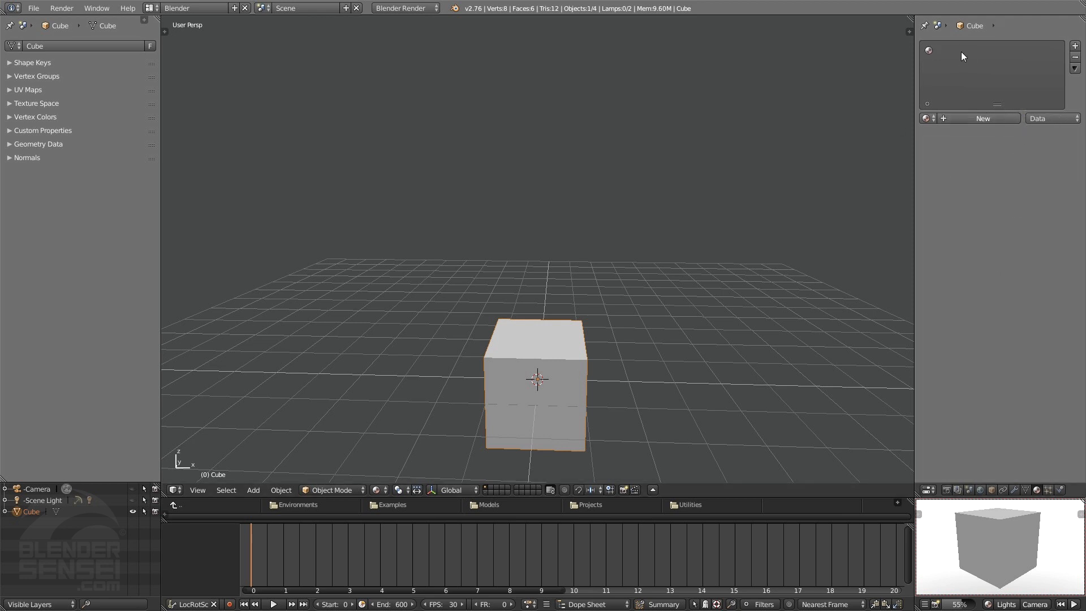
click(1075, 46)
click(1076, 46)
click(1075, 57)
click(1075, 58)
click(1076, 58)
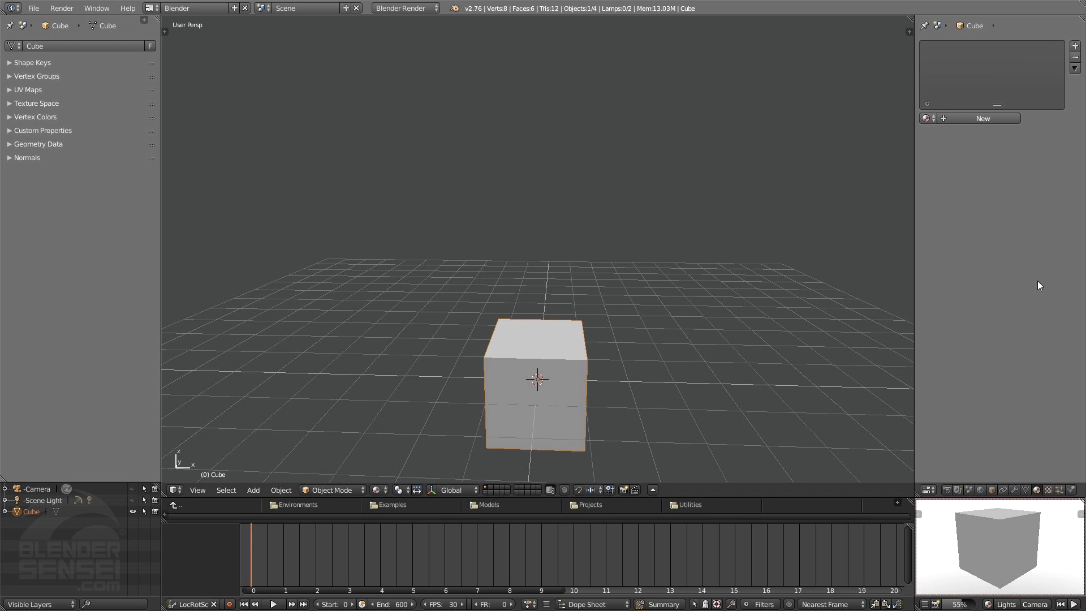
Check the list of available materials for the fake-user Material.001
click(933, 119)
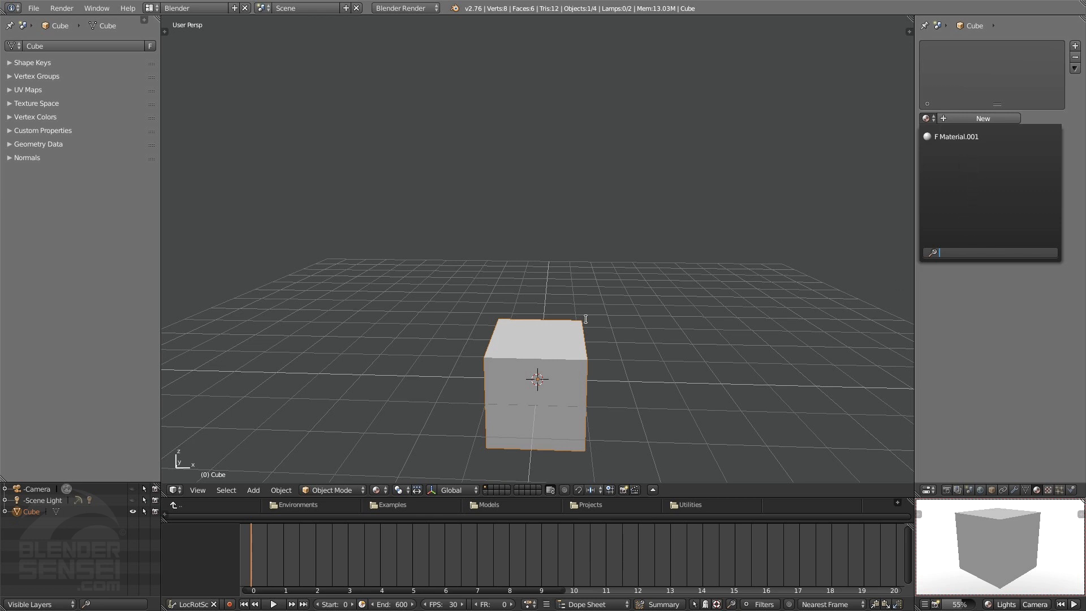
click(988, 362)
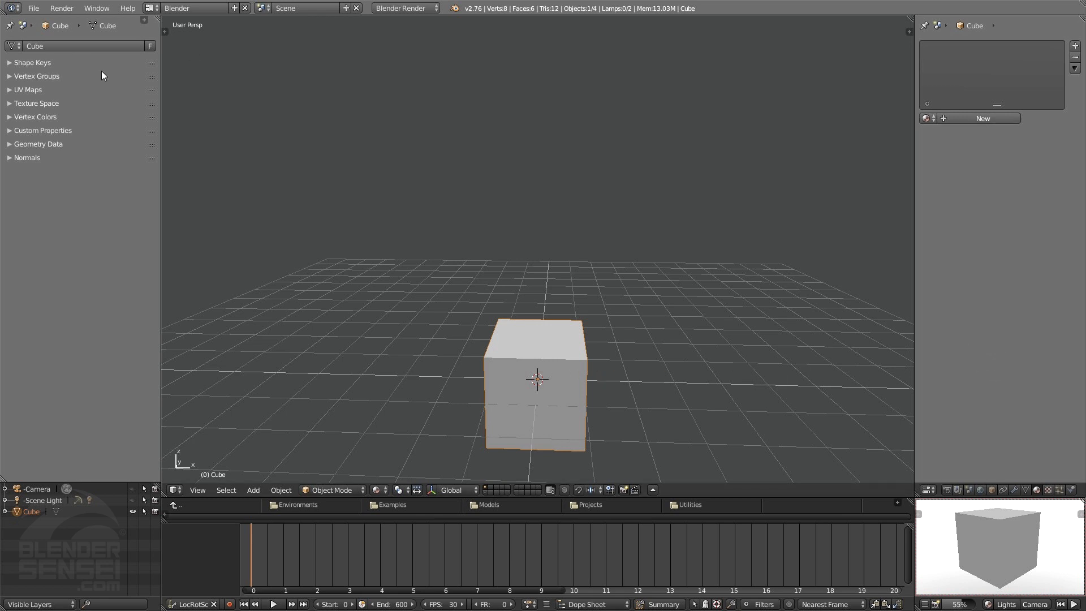
click(933, 118)
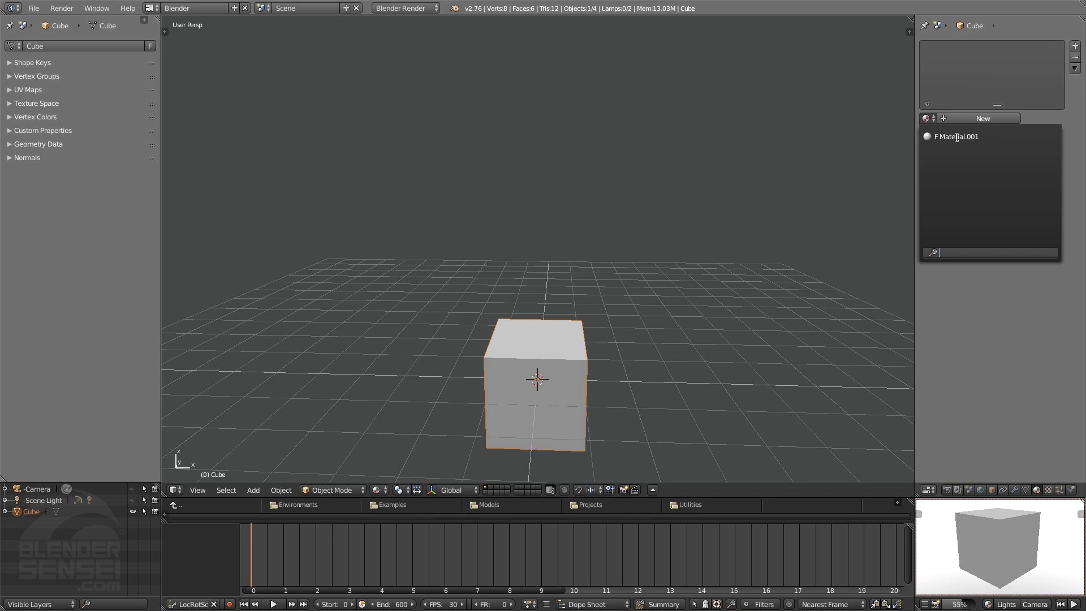
click(986, 301)
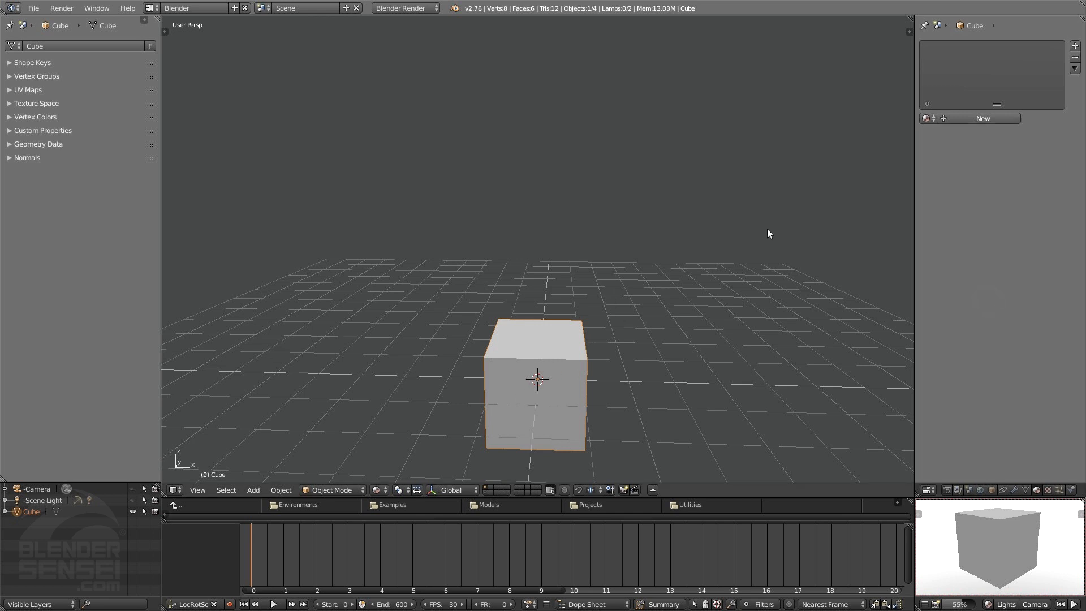
click(926, 118)
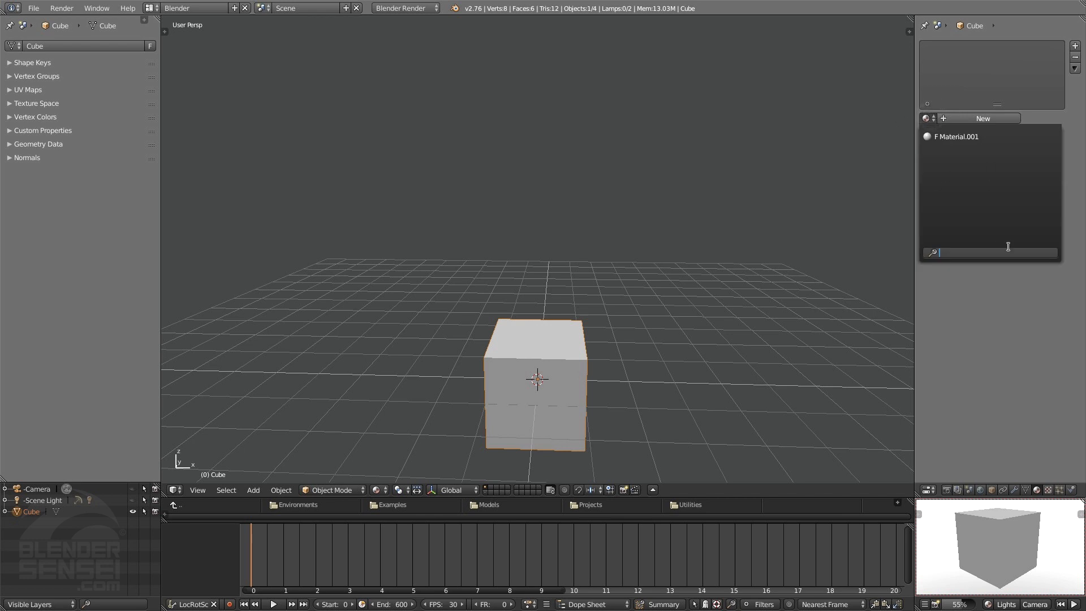
Save the scene, quit Blender and reopen the saved file from the desktop
click(34, 8)
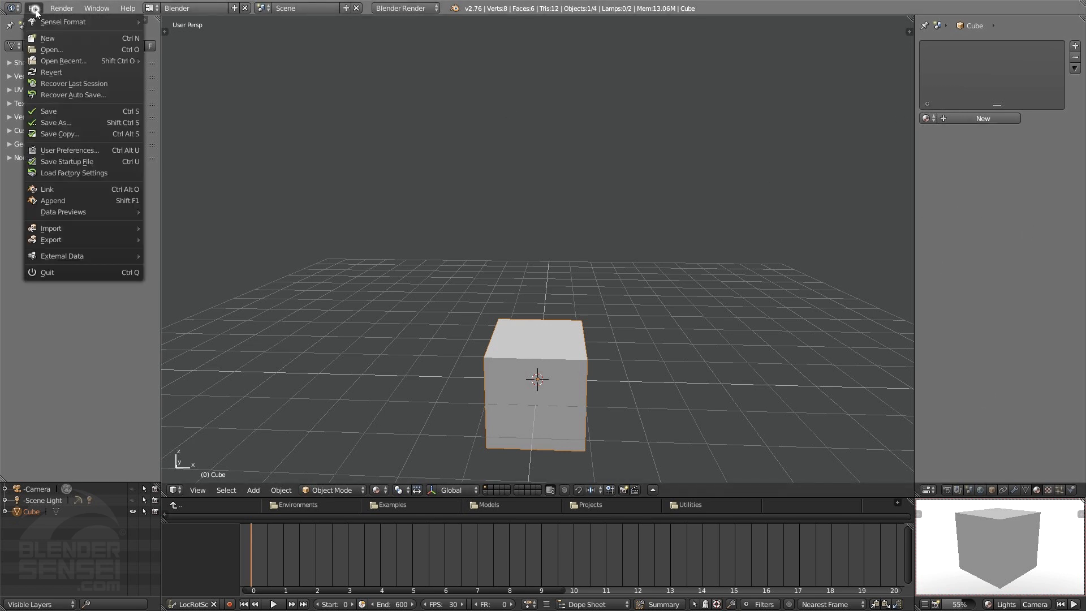
click(57, 110)
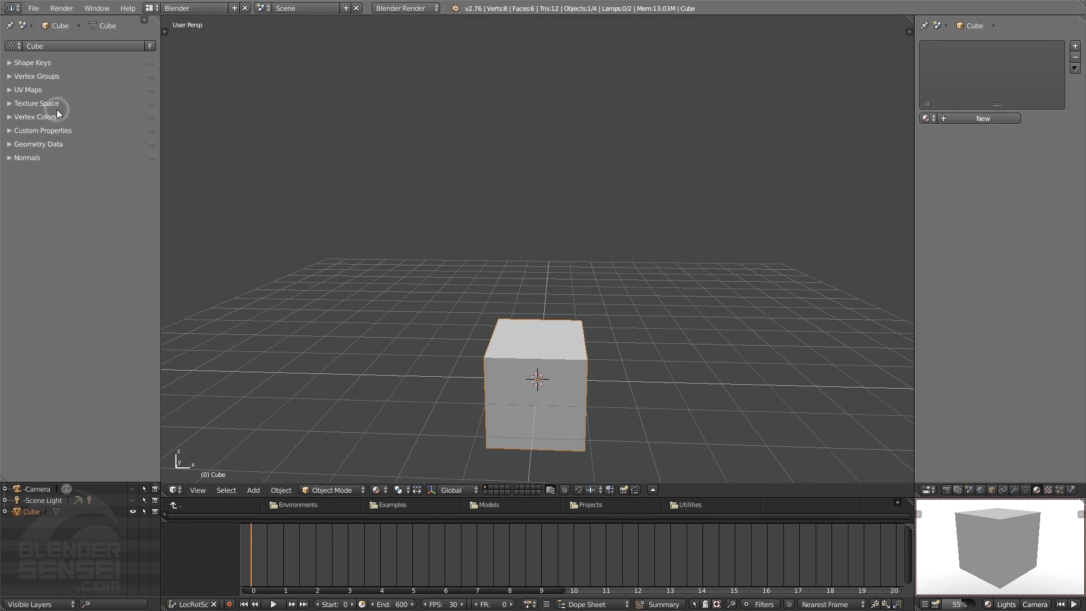
click(34, 8)
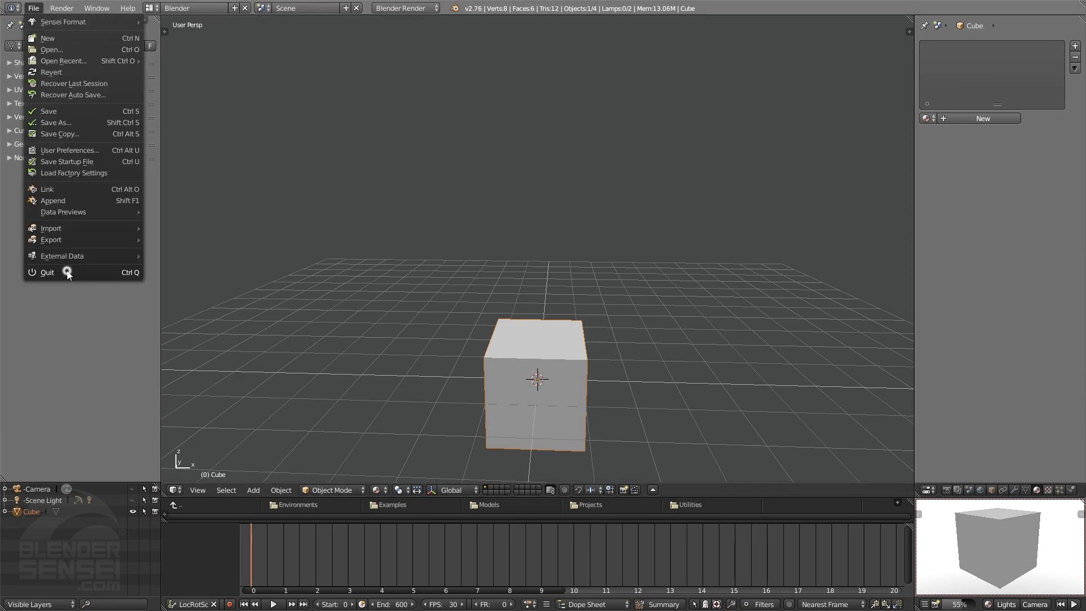
click(66, 273)
double_click(20, 144)
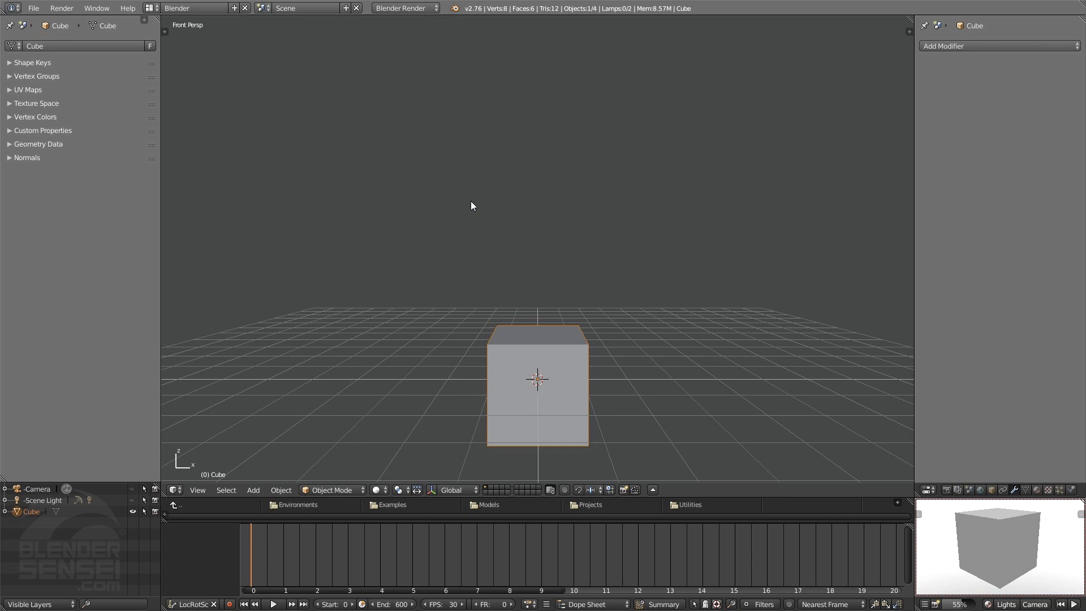
Assign the existing Material.001 to the cube in its material settings and enlarge the material slot list
click(1036, 490)
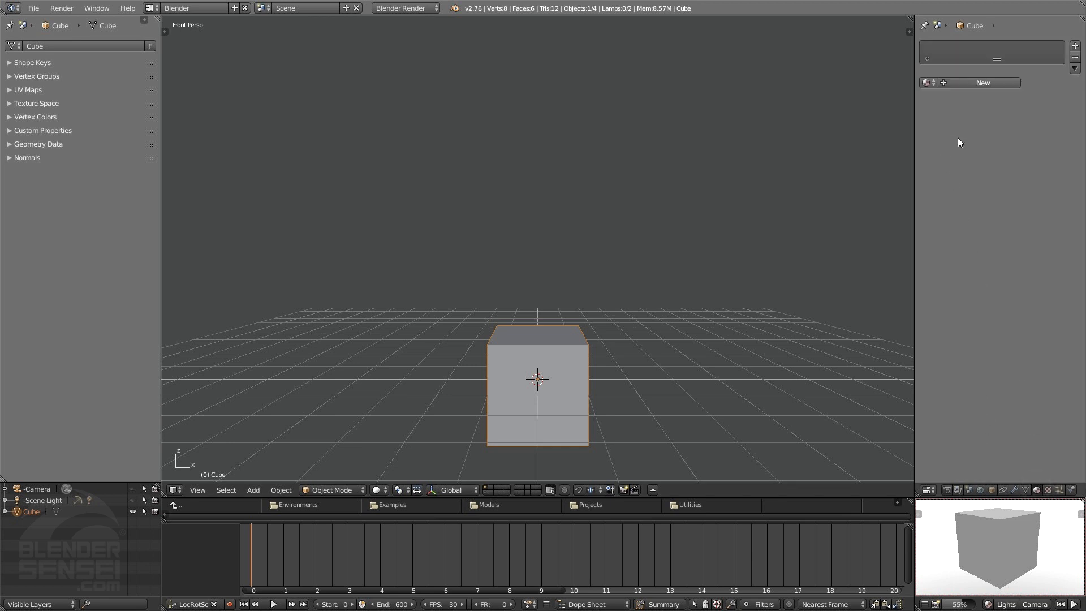
click(927, 82)
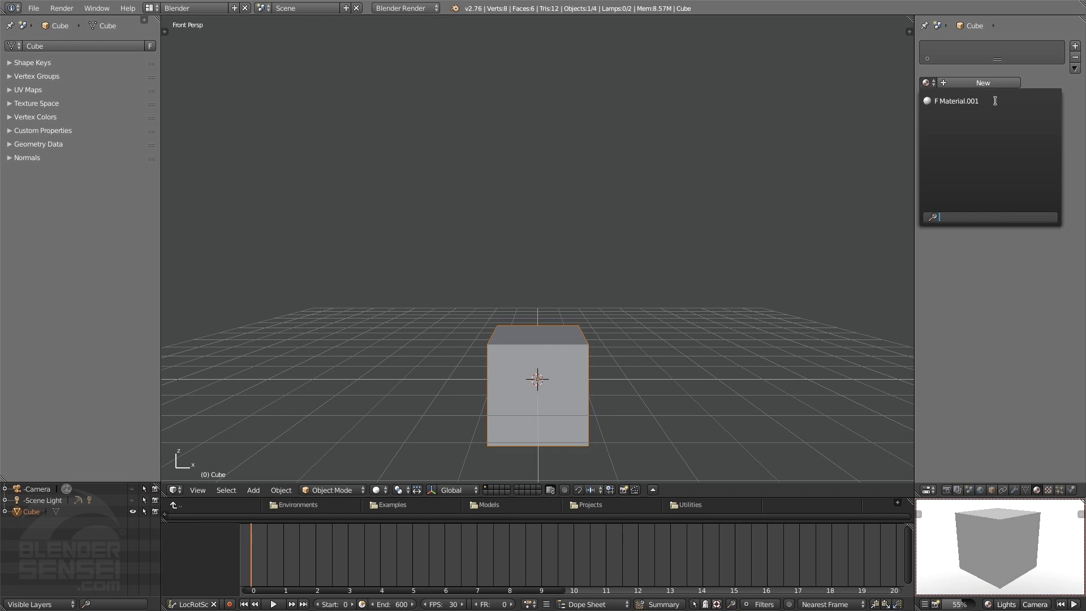
click(953, 100)
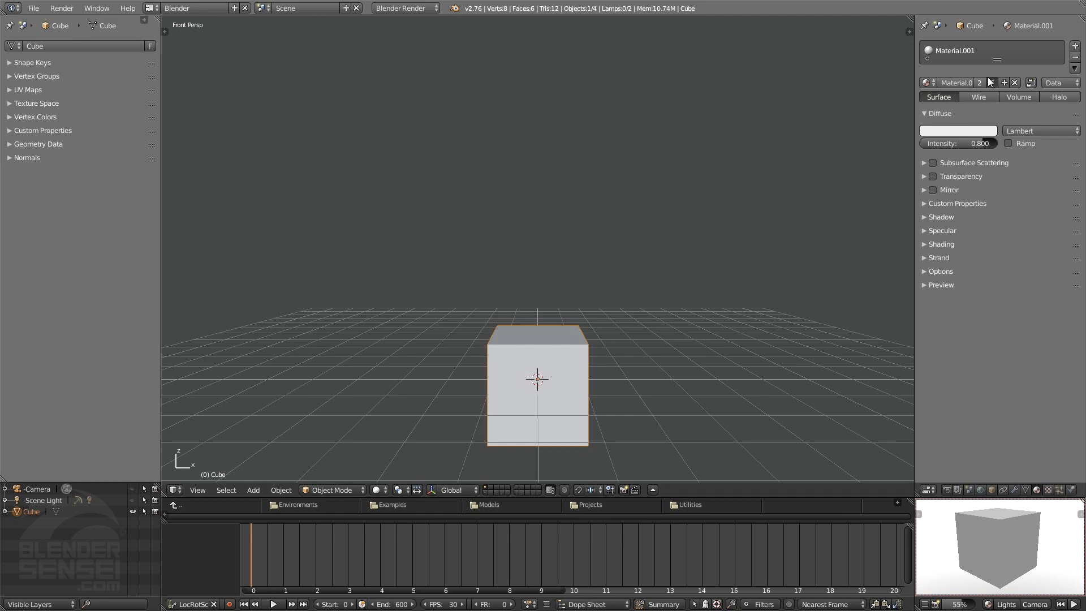
drag(996, 59, 997, 93)
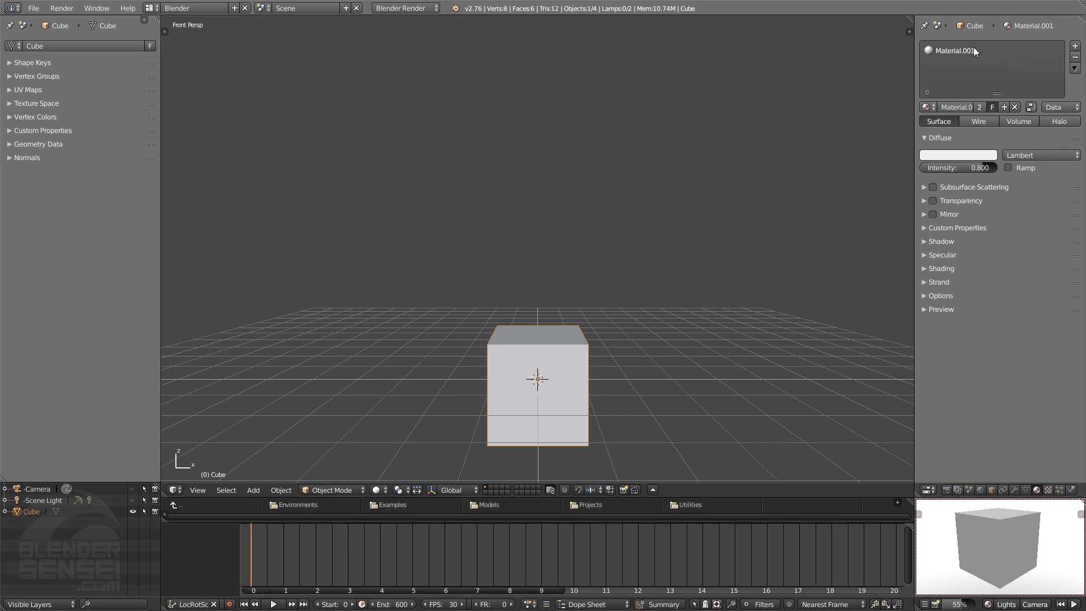
Rename the cube's material as My First Material
click(957, 106)
click(971, 108)
key(BackSpace)
key(BackSpace)
key(BackSpace)
key(BackSpace)
key(BackSpace)
key(BackSpace)
key(BackSpace)
key(BackSpace)
key(BackSpace)
key(BackSpace)
key(BackSpace)
key(BackSpace)
text(First Material)
click(991, 354)
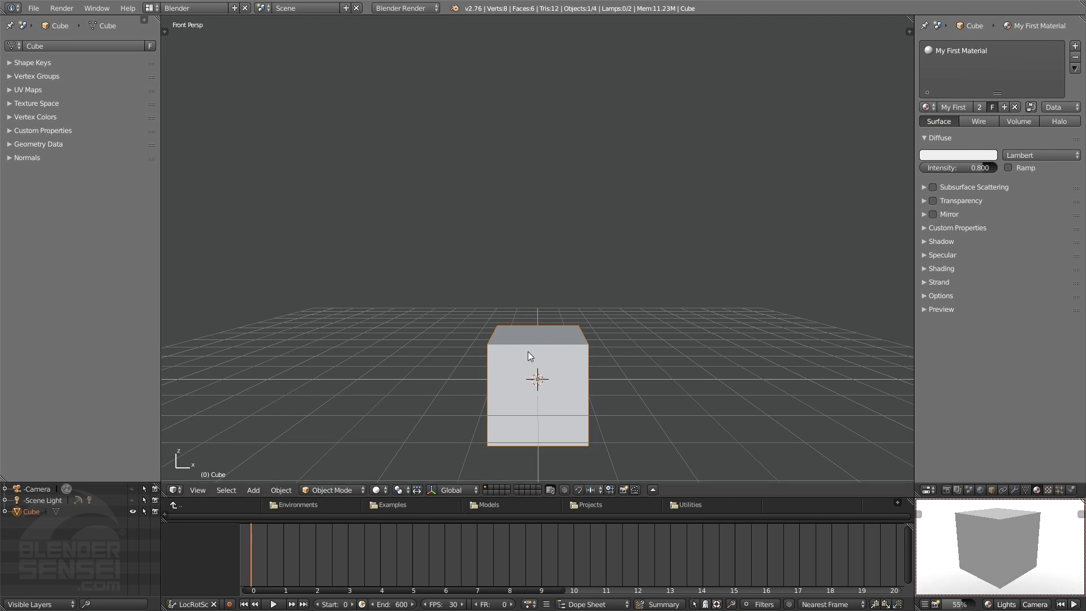
click(427, 8)
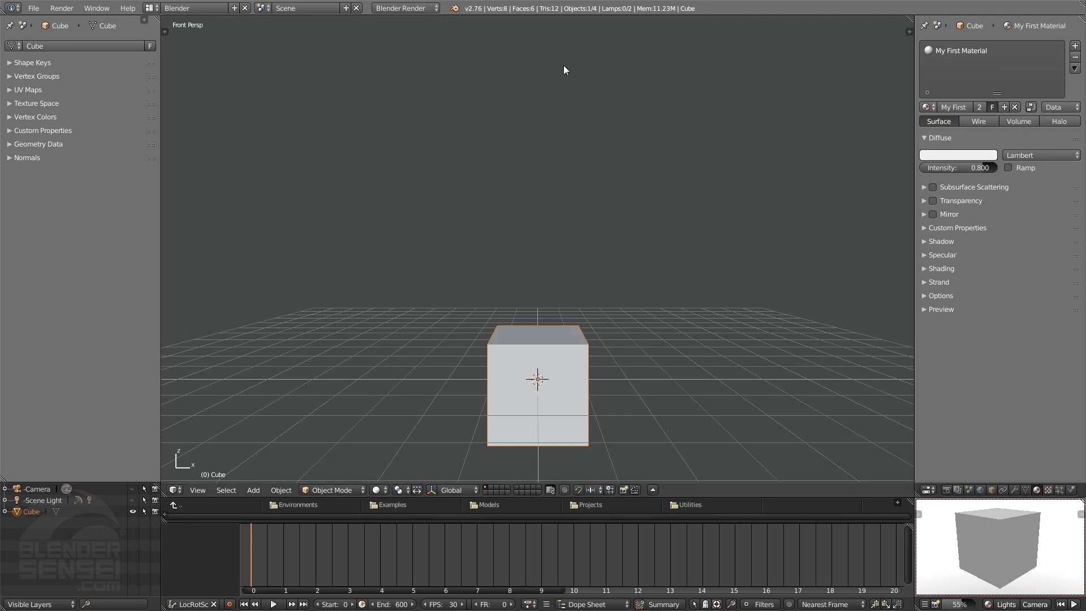
click(1073, 107)
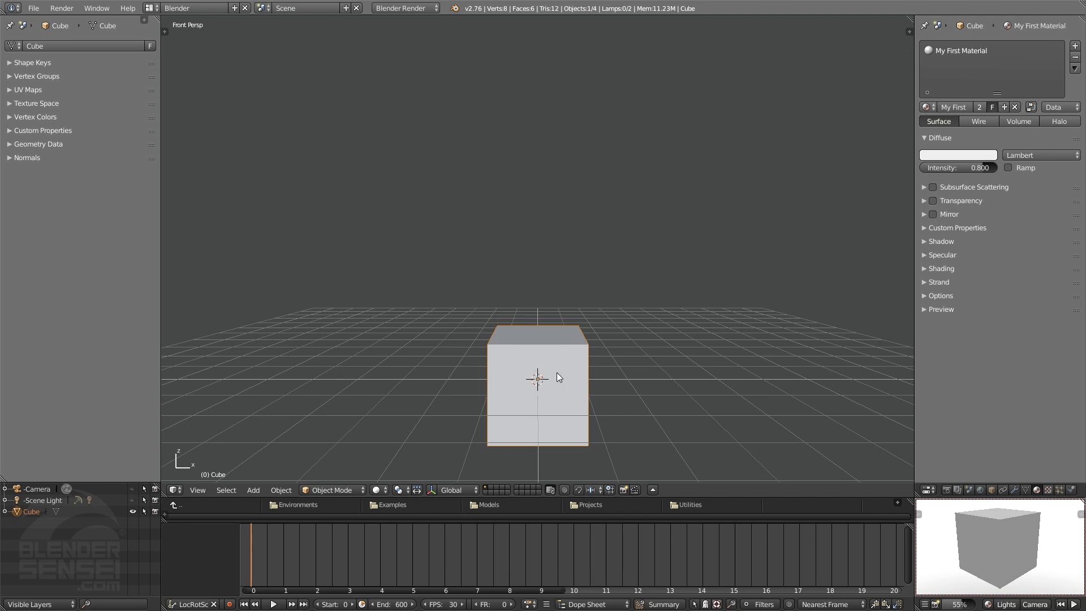
Try scaling down the cube's top face in Edit Mode and return to Object Mode
key(Tab)
key(Tab)
key(Tab)
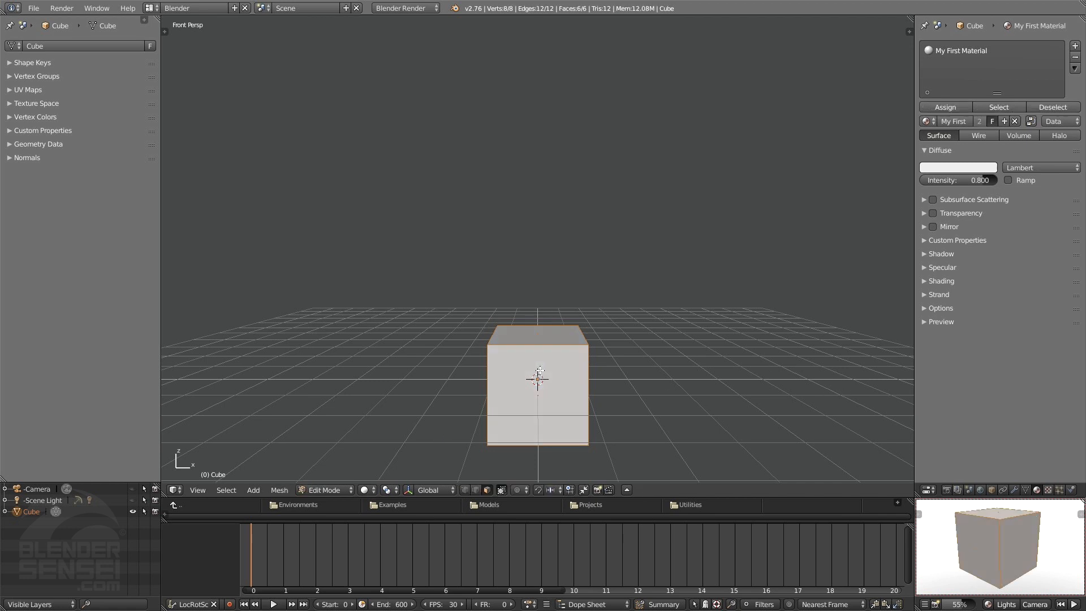
middle_drag(558, 333, 518, 379)
key(s)
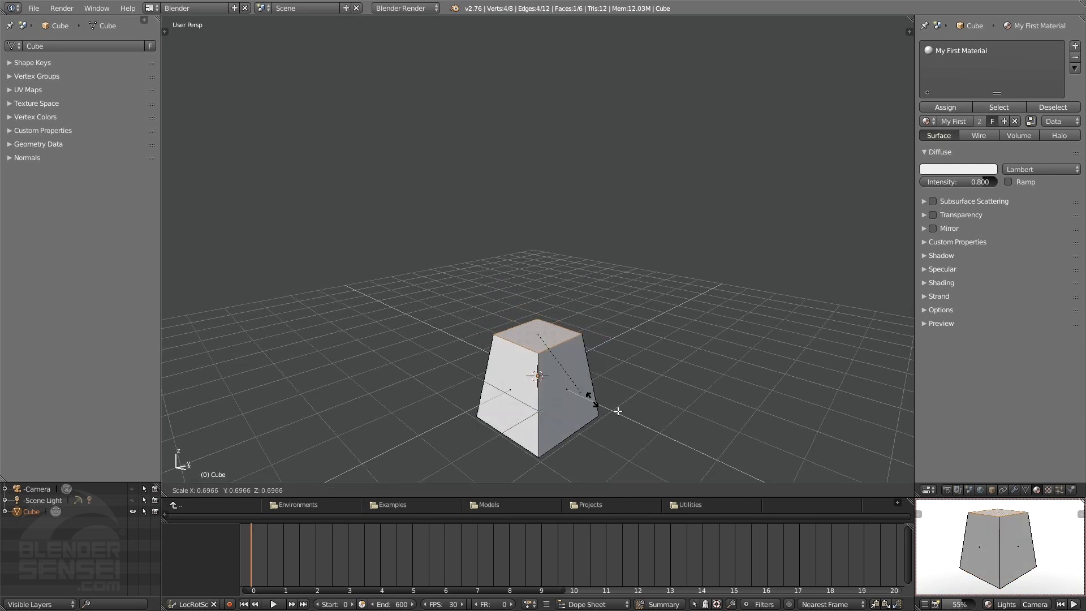
right_click(631, 372)
middle_drag(591, 389, 638, 388)
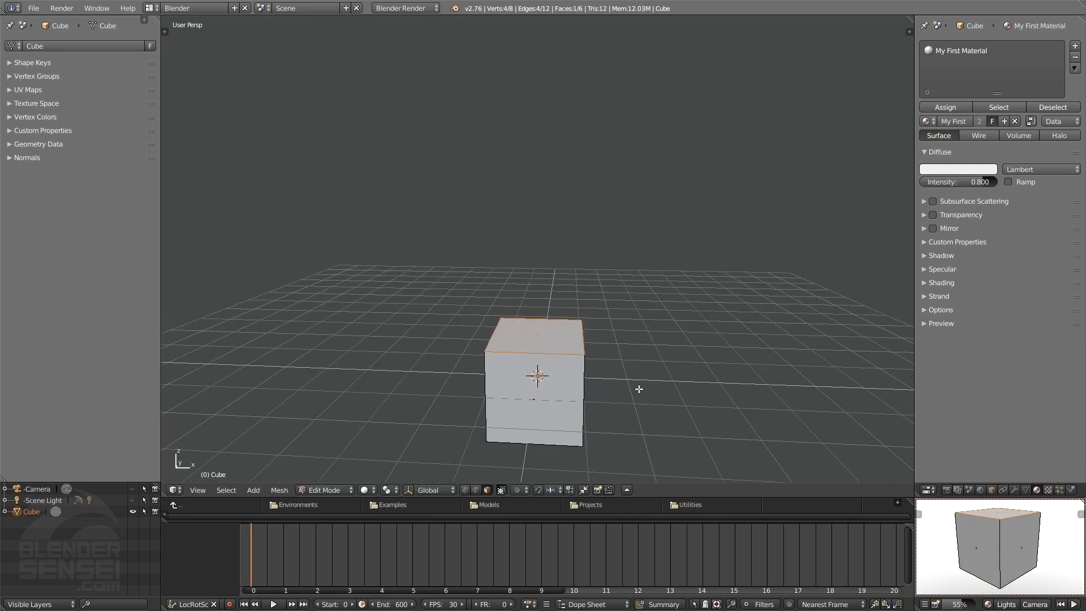
key(Tab)
Add a monkey mesh to the scene, above and behind the cube
key(shift+a)
mouse_move(342, 170)
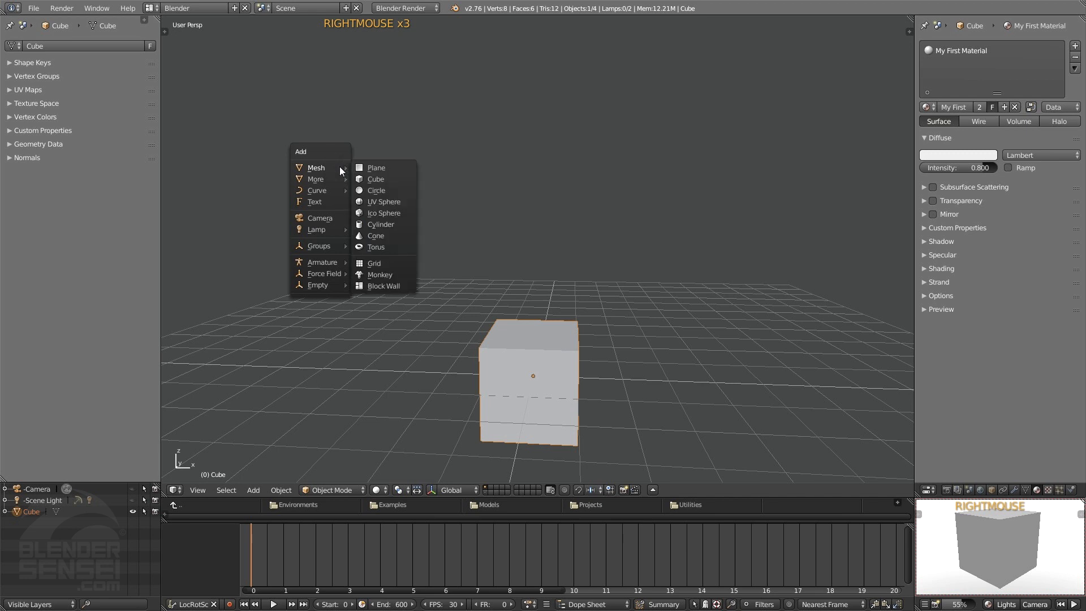
click(379, 274)
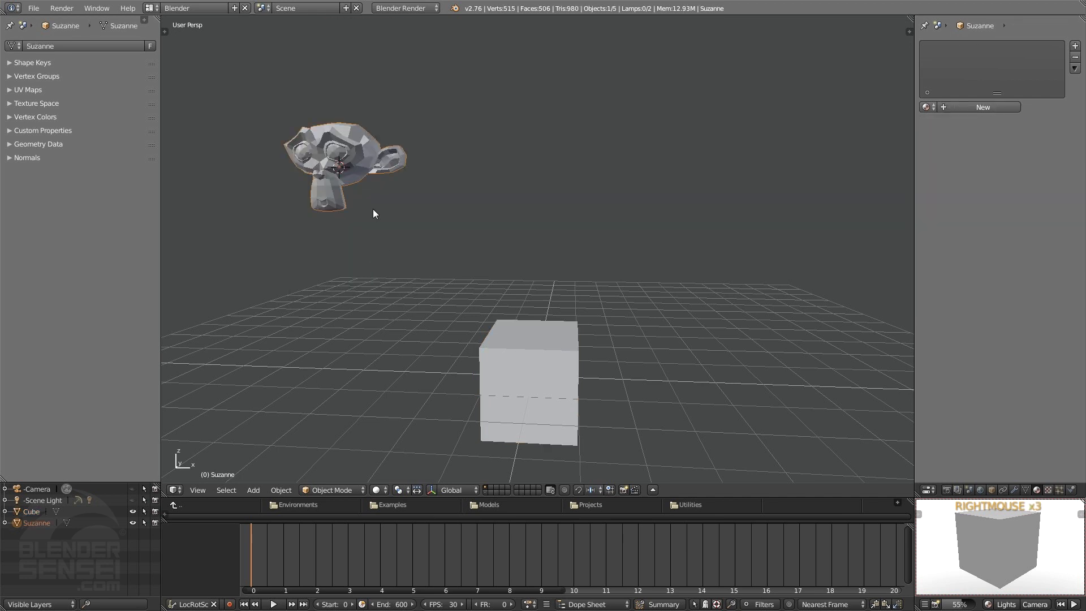
shift+middle_drag(359, 195, 399, 226)
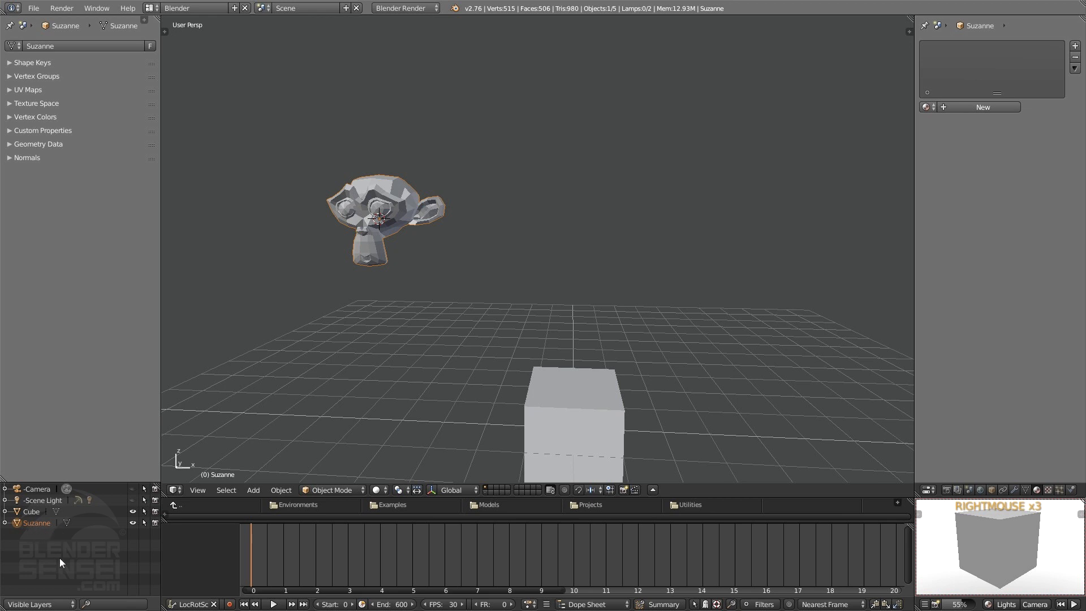
Inspect the monkey's mesh data entry in the outliner, then collapse it and return to Object Mode
click(6, 523)
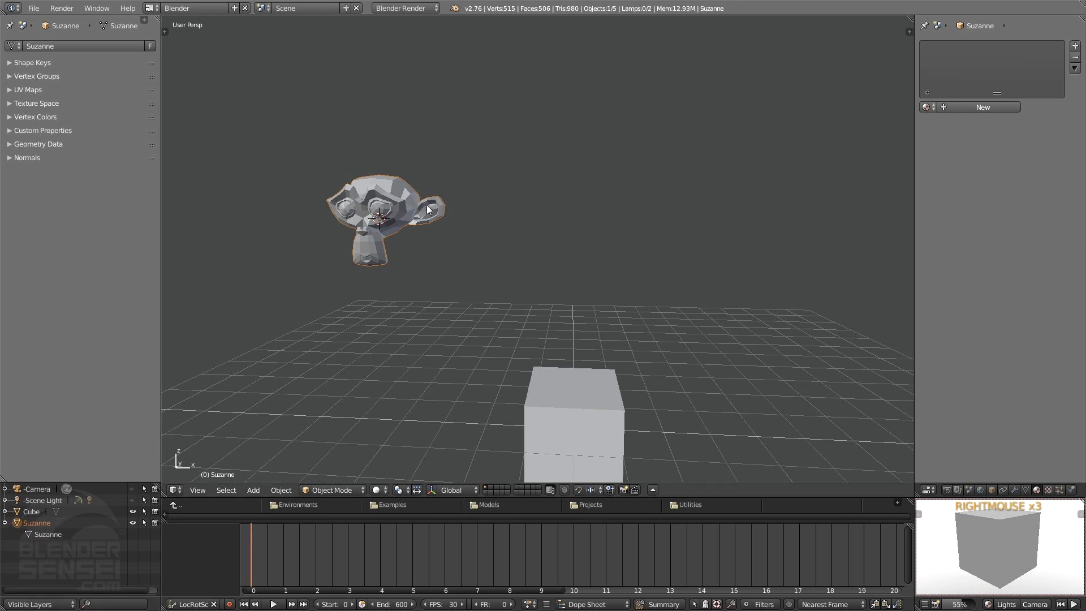
click(38, 534)
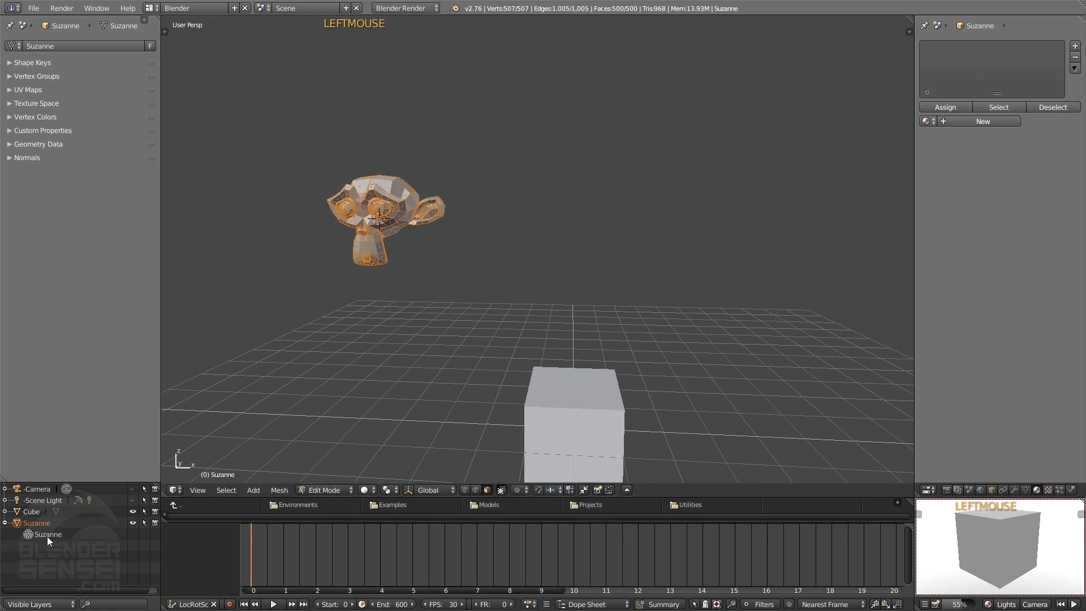
shift+middle_drag(602, 328, 540, 288)
double_click(5, 523)
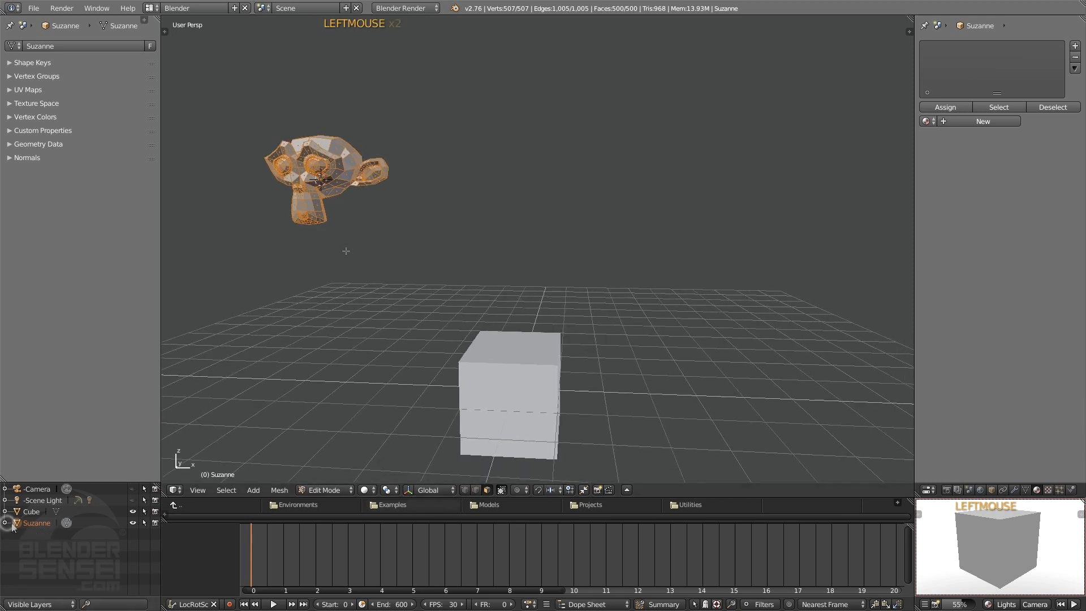
key(Tab)
Select the cube and replace its mesh data with the Suzanne mesh
click(521, 349)
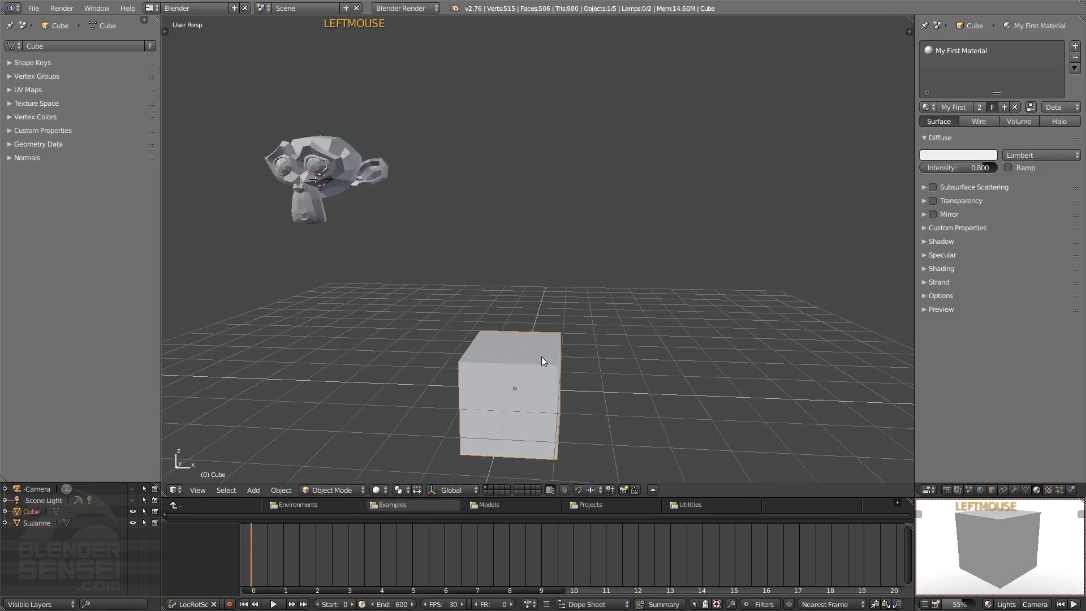
click(1026, 490)
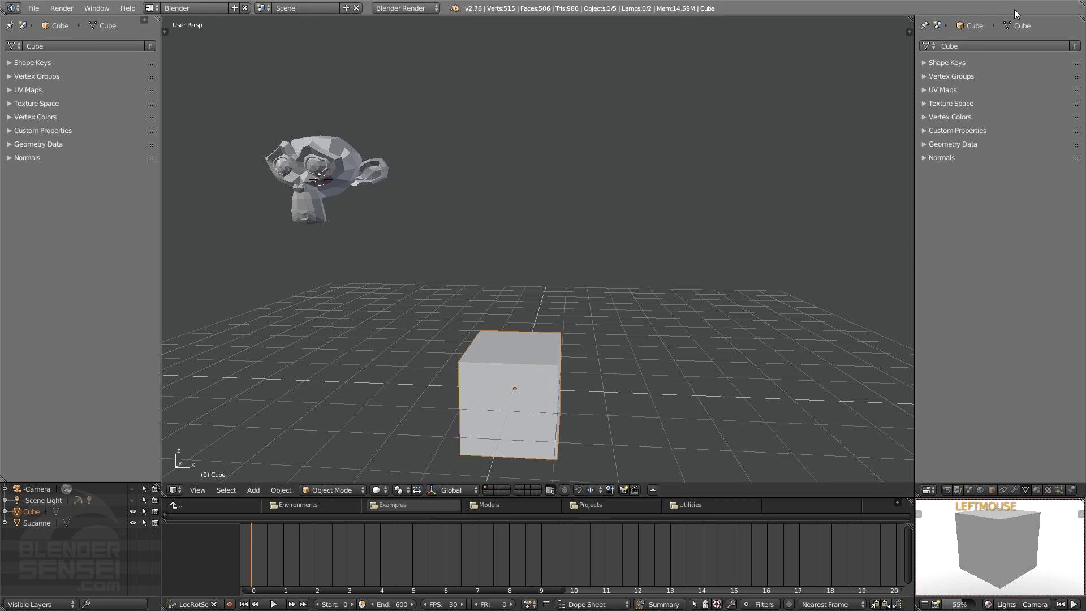
click(934, 46)
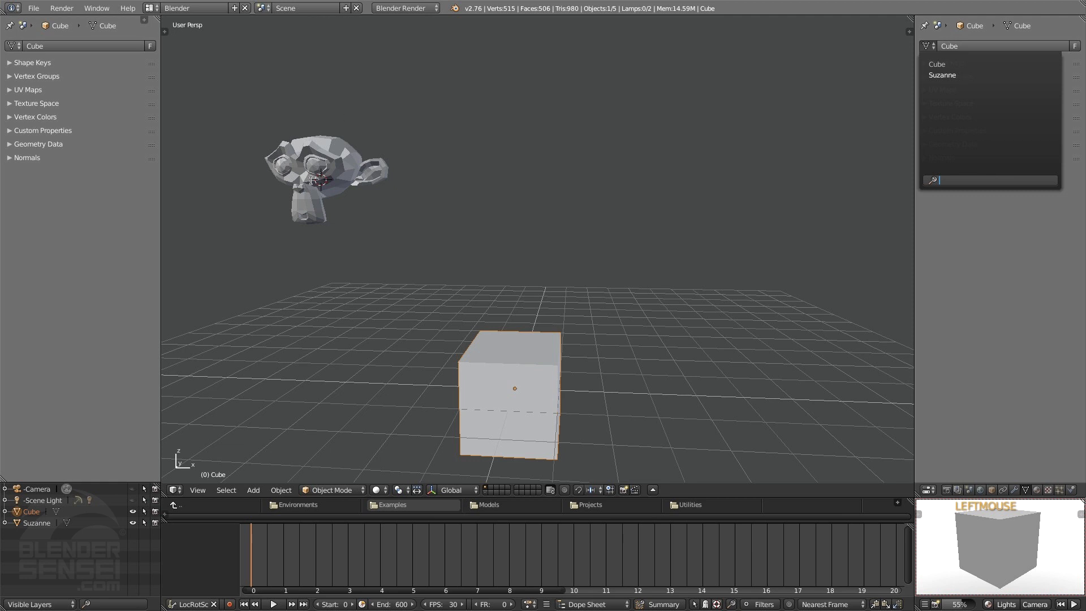
click(942, 75)
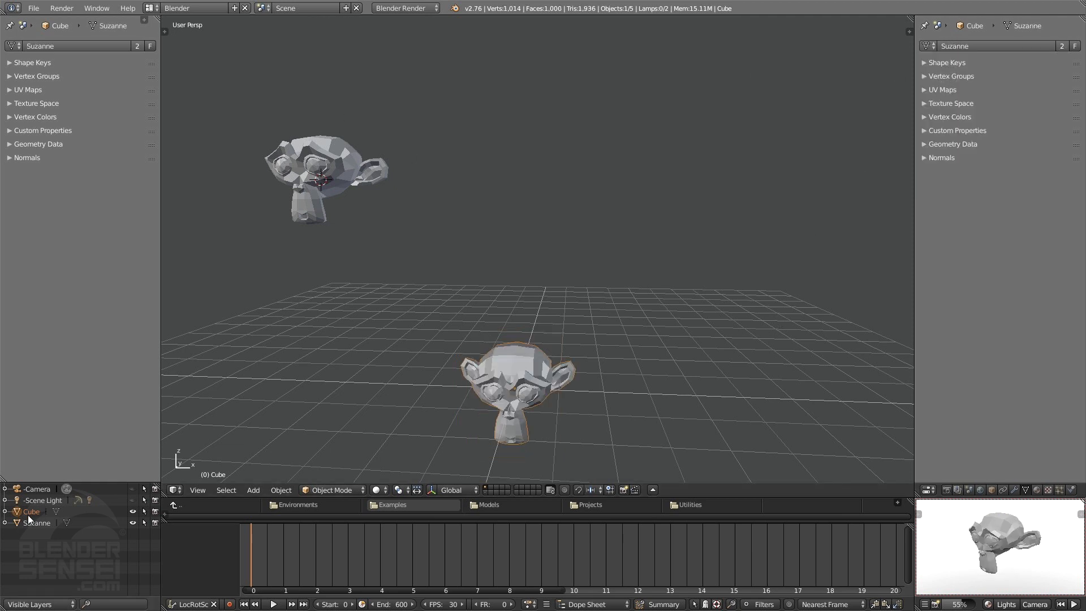
Examine the cube object's shape and material settings with the swapped mesh data from several angles
middle_drag(470, 381, 506, 398)
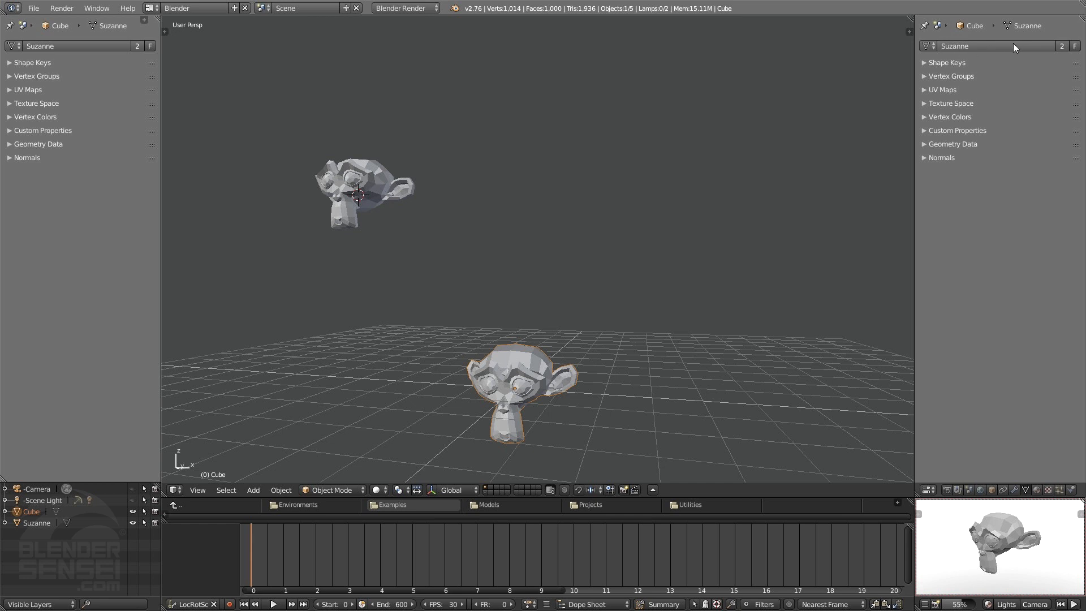
click(610, 156)
click(1037, 490)
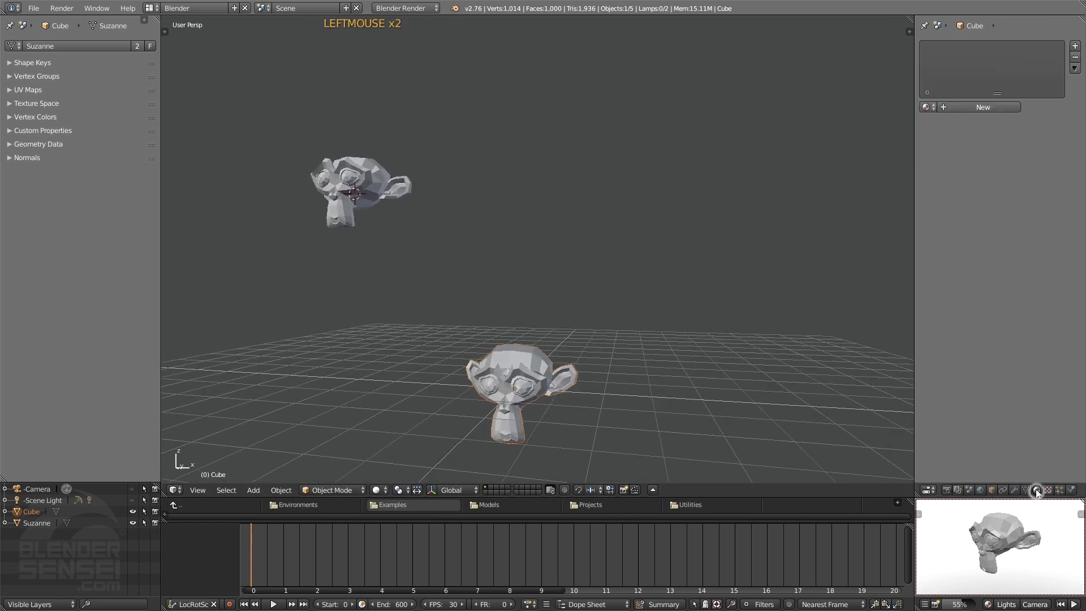
middle_drag(651, 334, 690, 346)
click(690, 346)
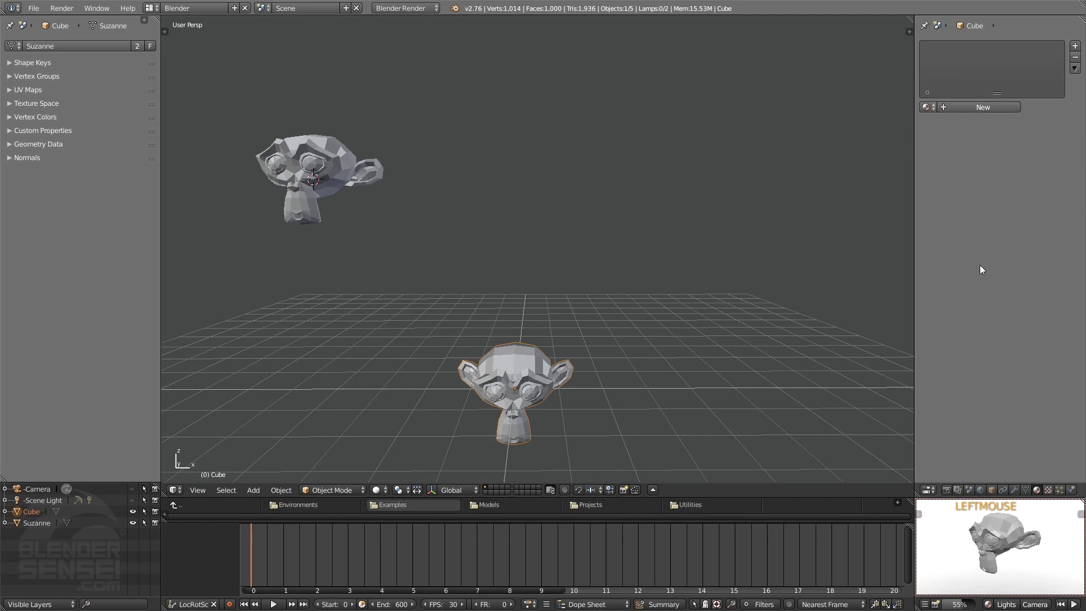
middle_drag(594, 353, 647, 397)
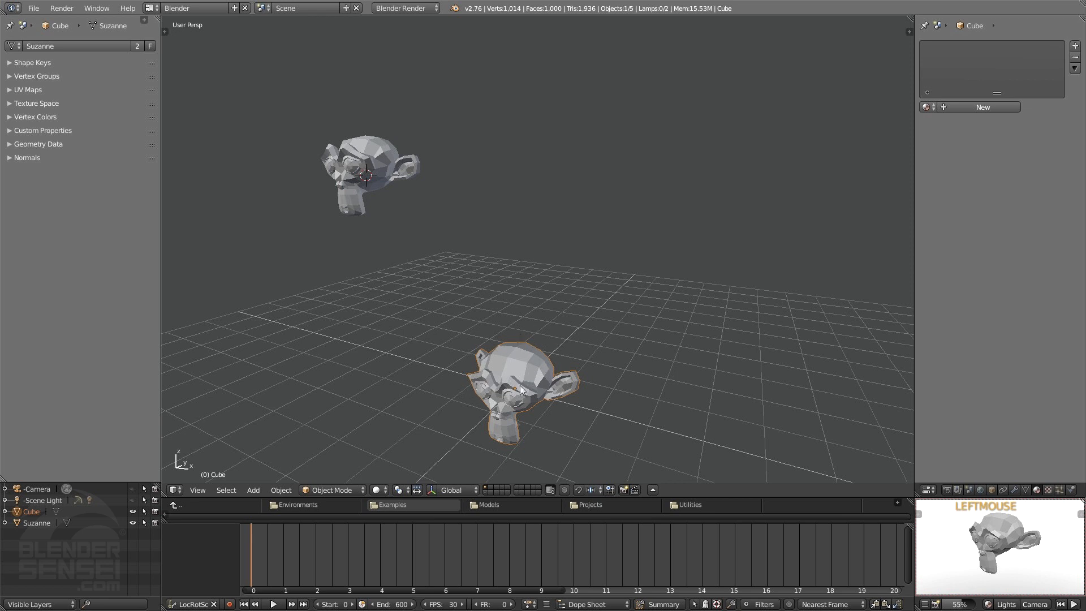
Switch the selected object's mesh data from Suzanne back to Cube and show its material settings
middle_drag(490, 396, 514, 301)
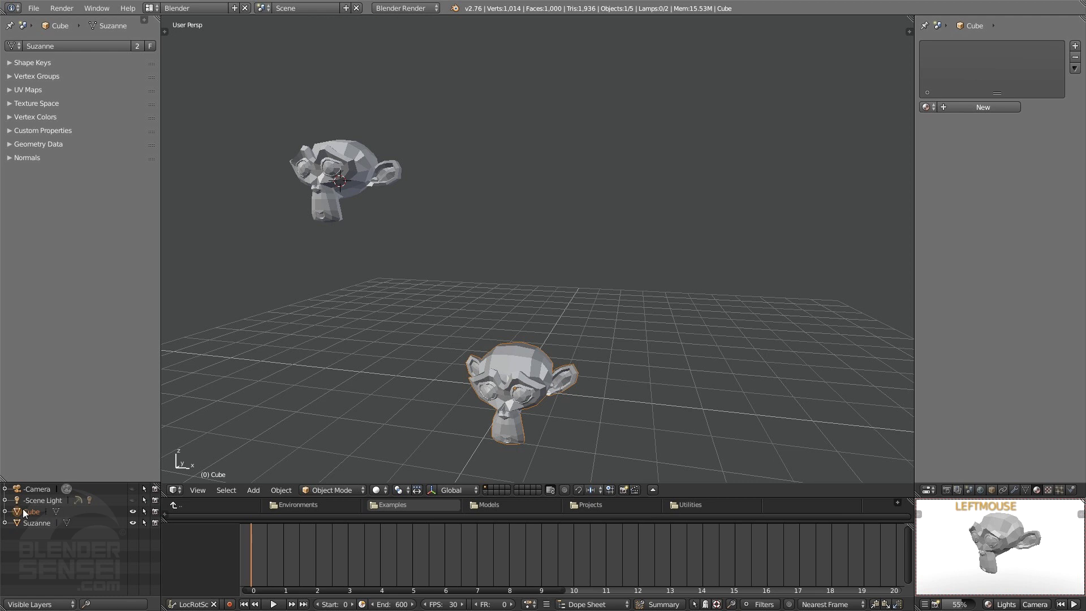
click(1025, 489)
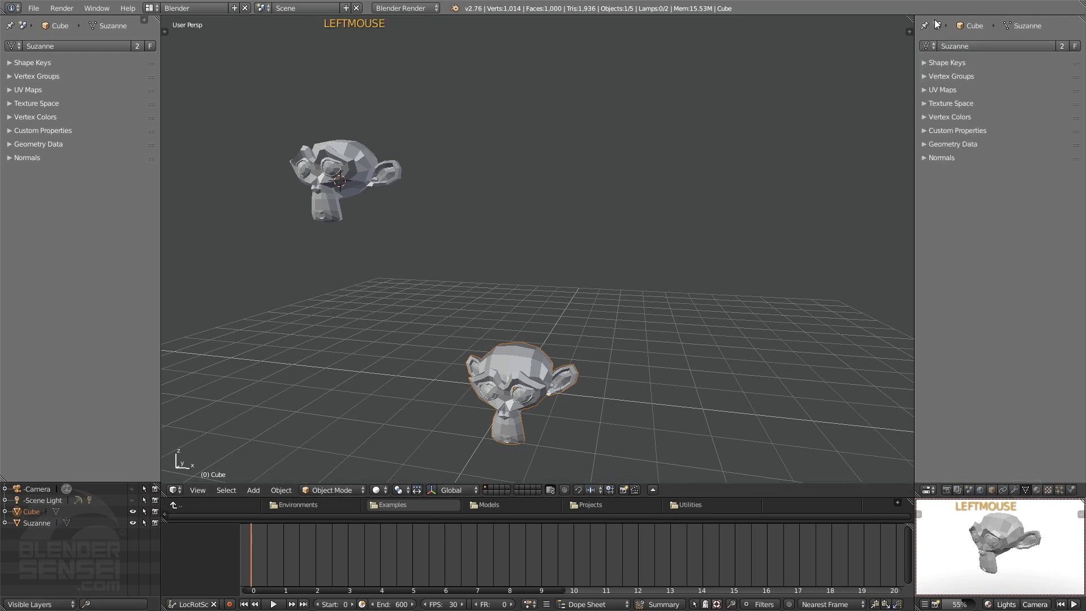
click(928, 45)
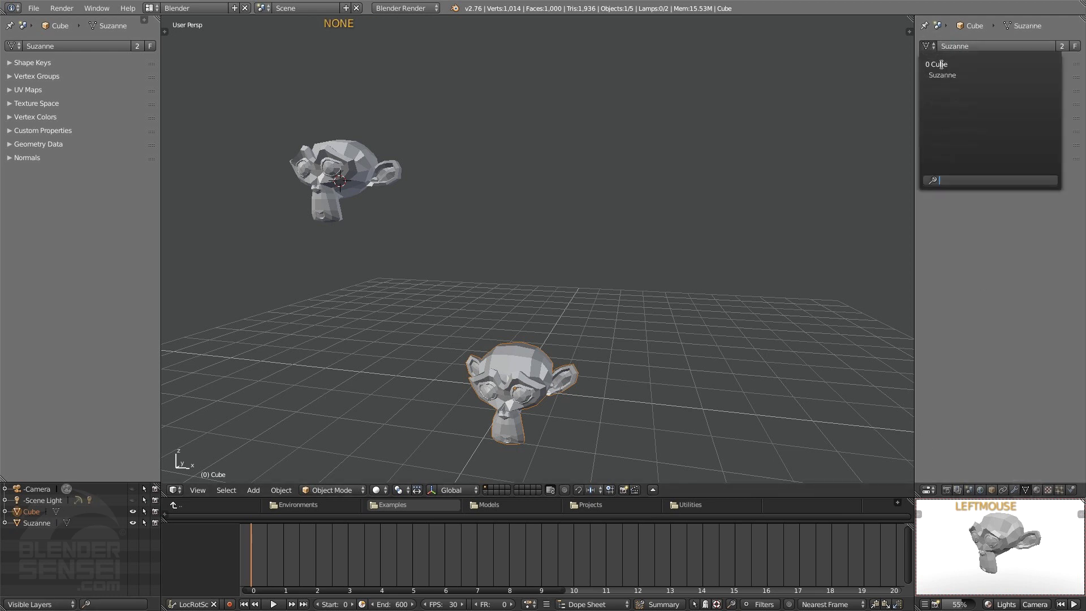
click(942, 66)
click(1036, 490)
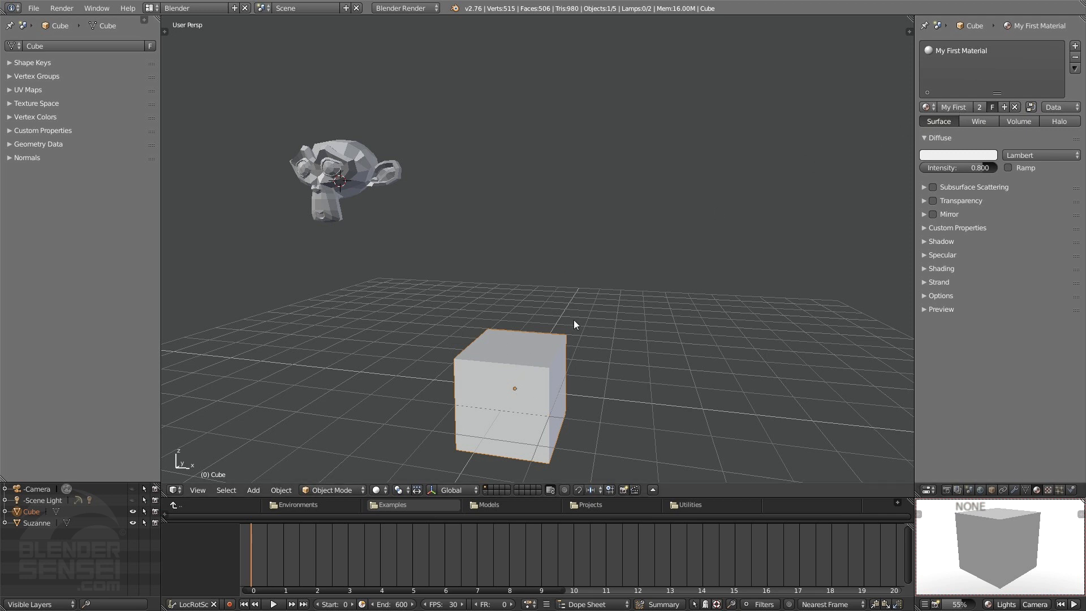
Examine the cube material's data link option and the cube's outliner entry, viewing the cube from several angles
middle_drag(563, 352, 549, 297)
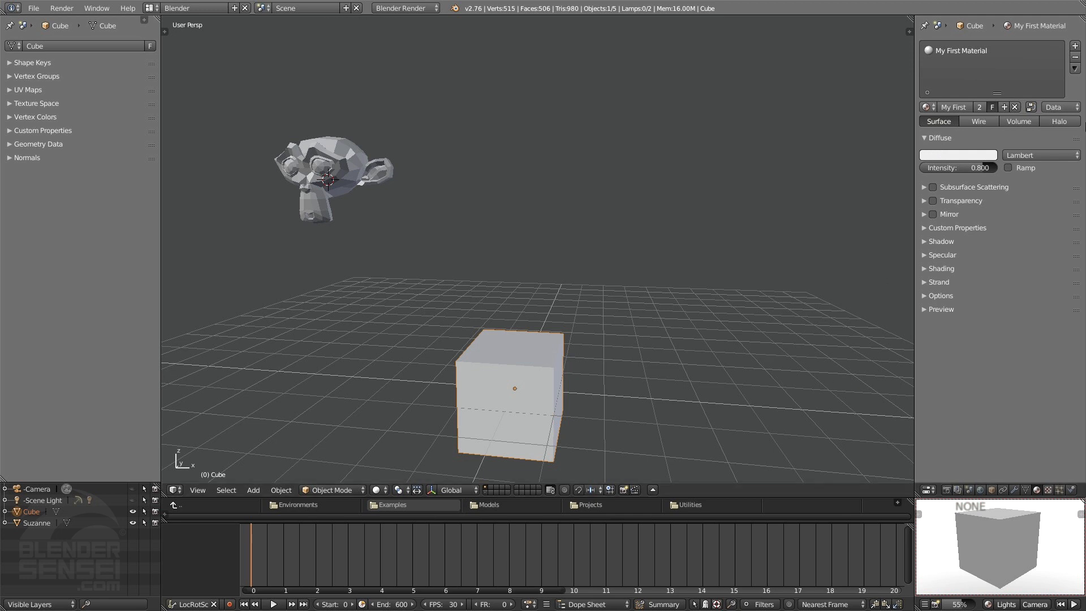
click(1078, 108)
middle_drag(497, 334, 568, 303)
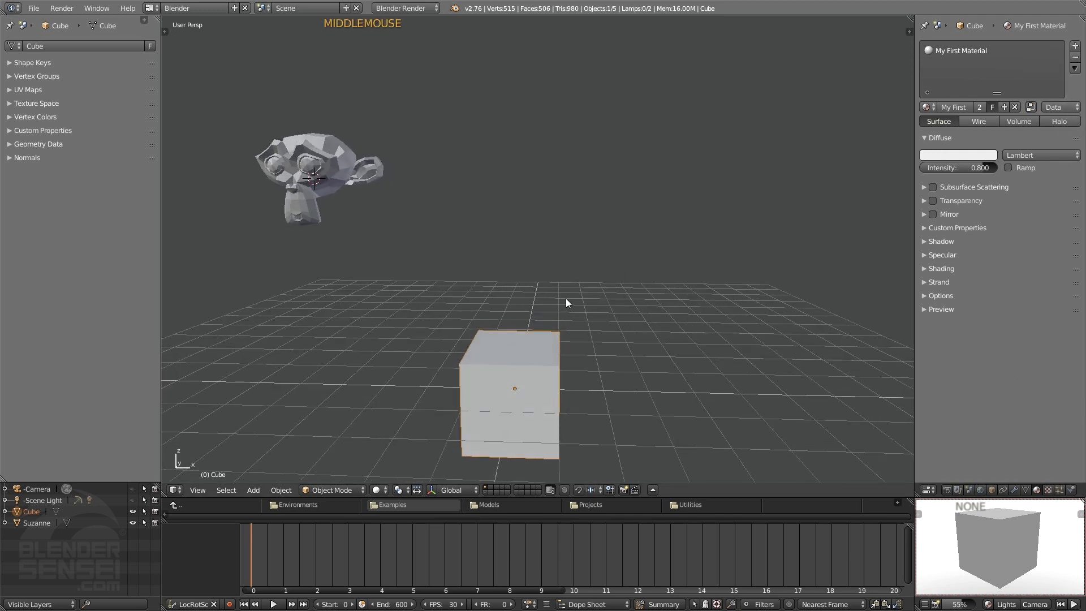
click(5, 512)
click(5, 511)
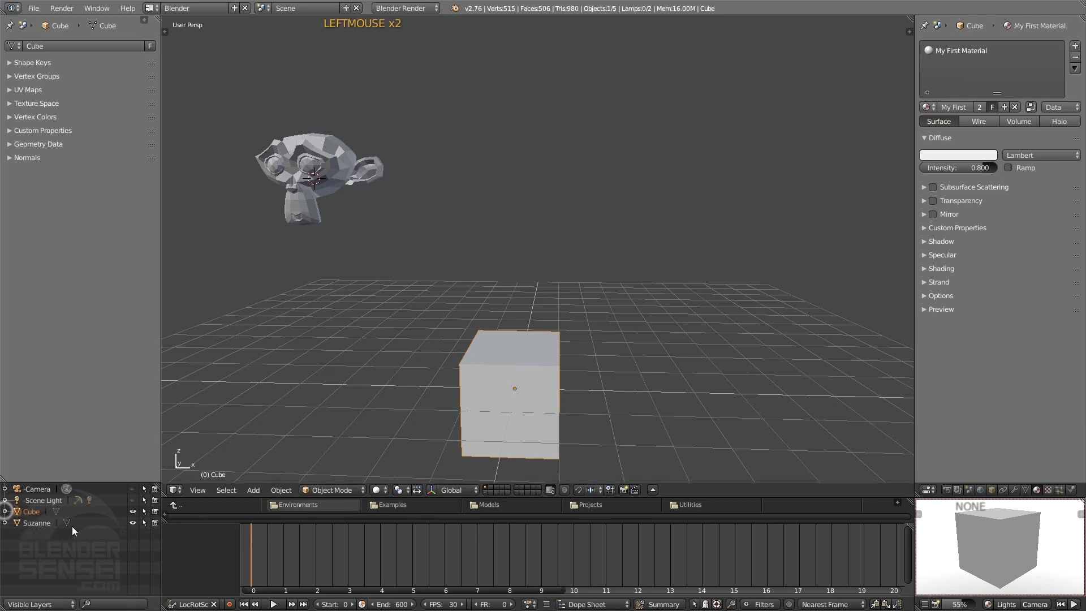
middle_drag(547, 369, 569, 339)
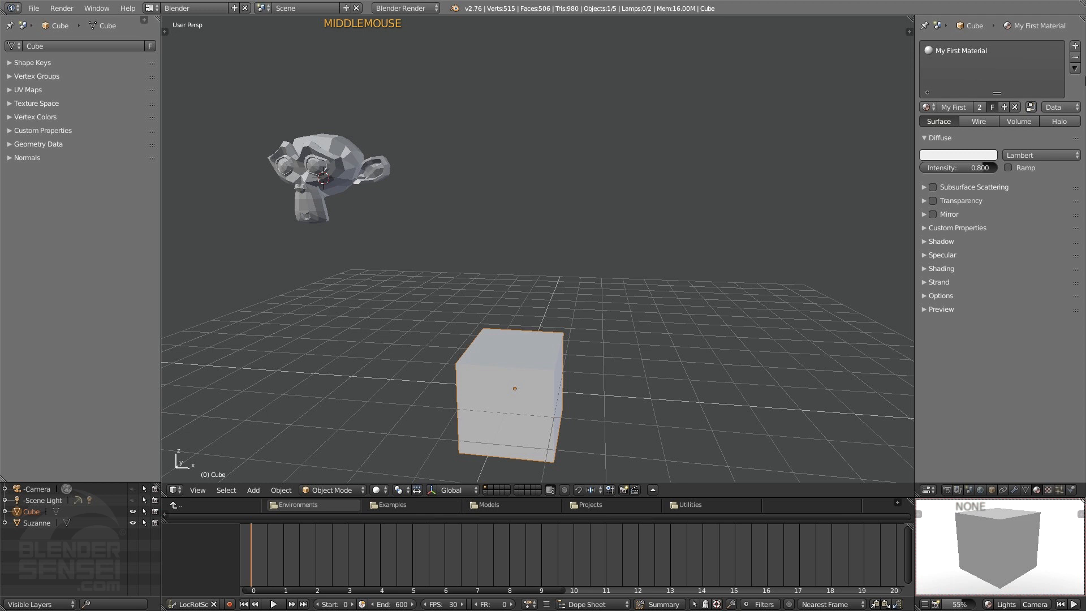
click(1053, 107)
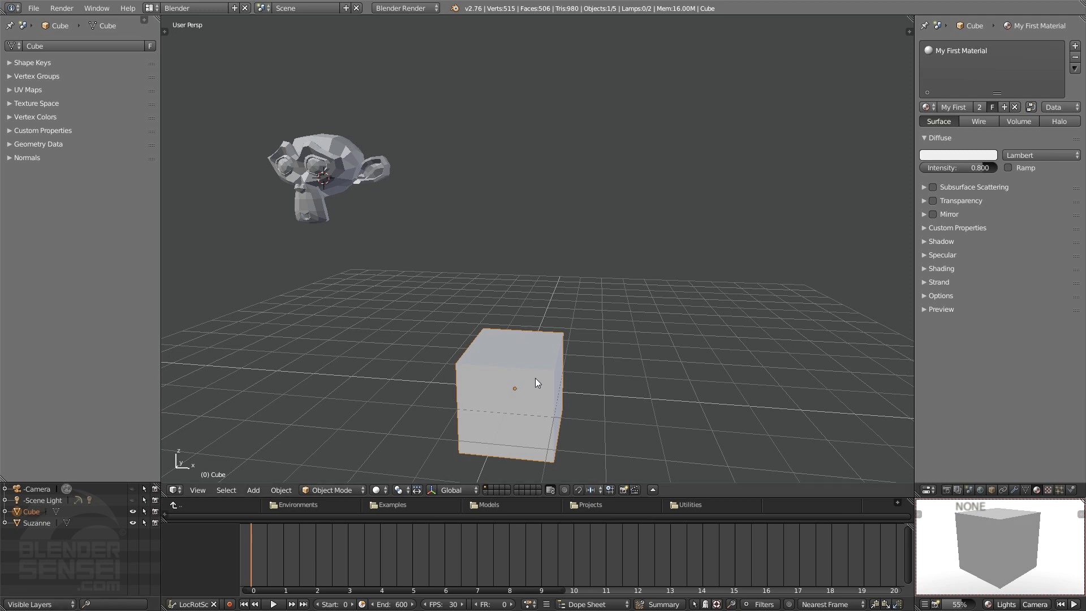
middle_drag(540, 377, 614, 386)
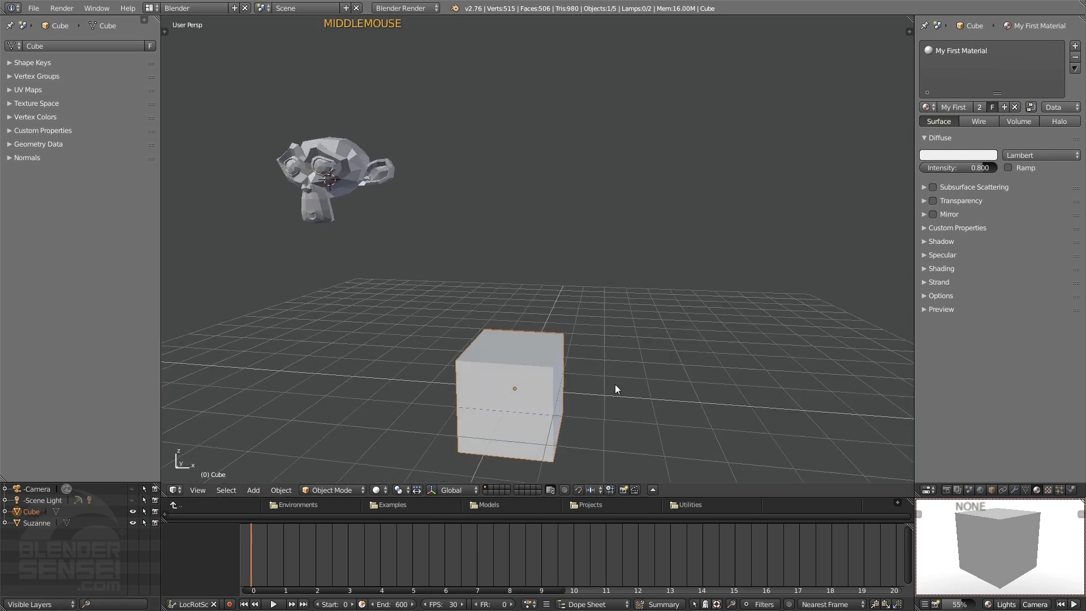